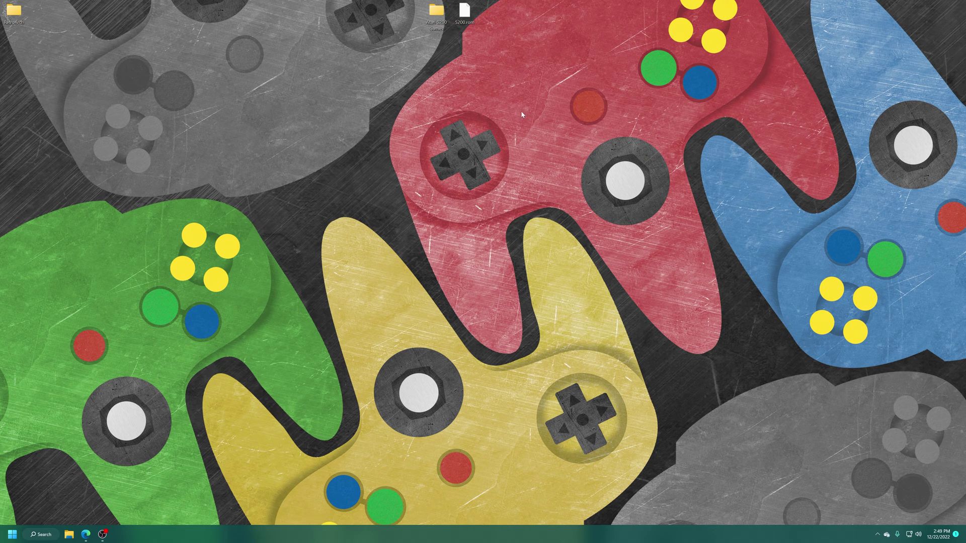
Step: Move the 5200.rom BIOS file from the desktop into the system folder of RetroArch-Win64 and close the folder window
{"action": "left_click_drag", "start_coordinate": [539, 116], "coordinate": [467, 11]}
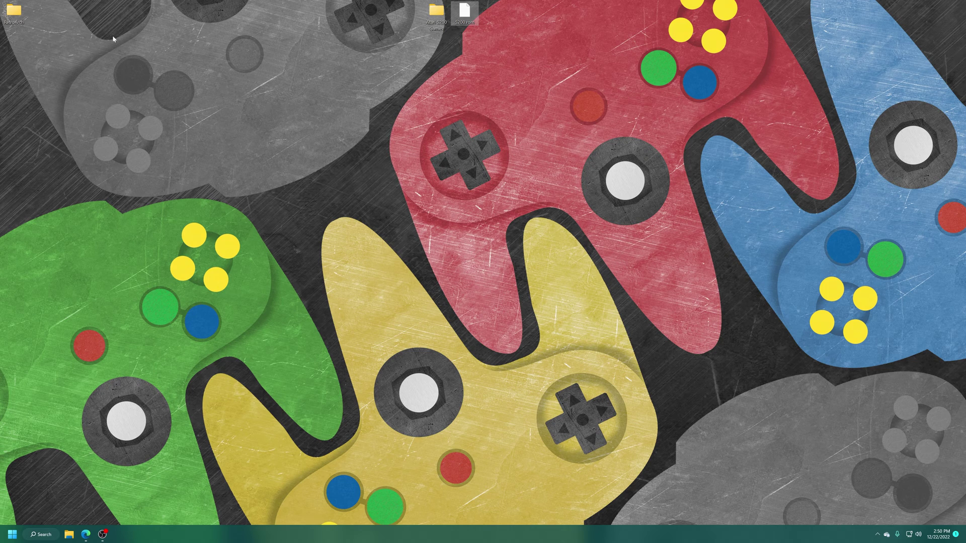
{"action": "double_click", "coordinate": [15, 12]}
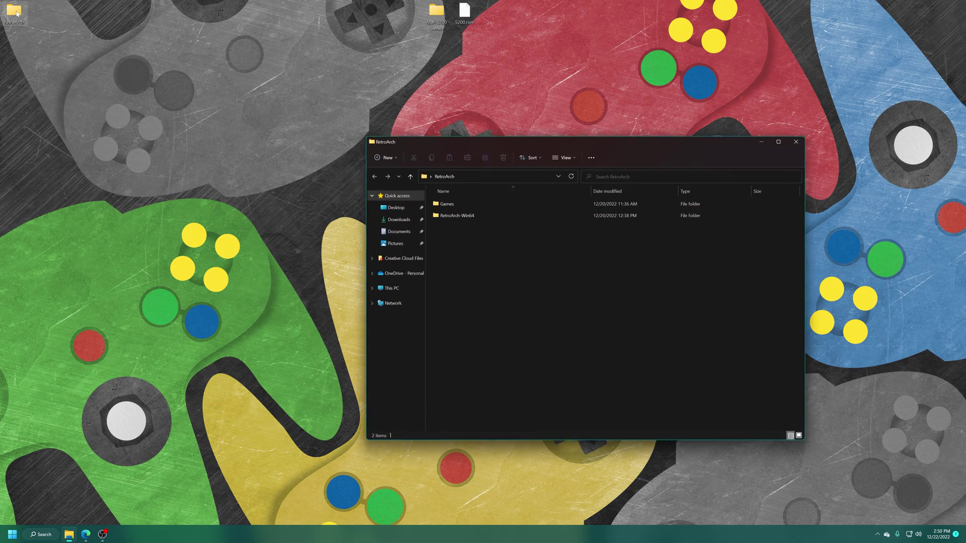
{"action": "double_click", "coordinate": [480, 215]}
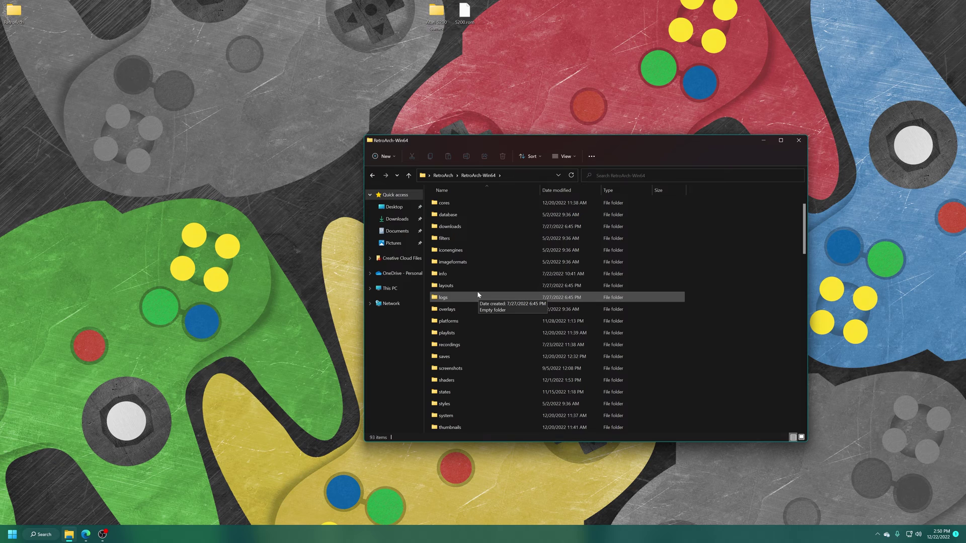
{"action": "double_click", "coordinate": [437, 416]}
{"action": "left_click_drag", "start_coordinate": [464, 12], "coordinate": [747, 259]}
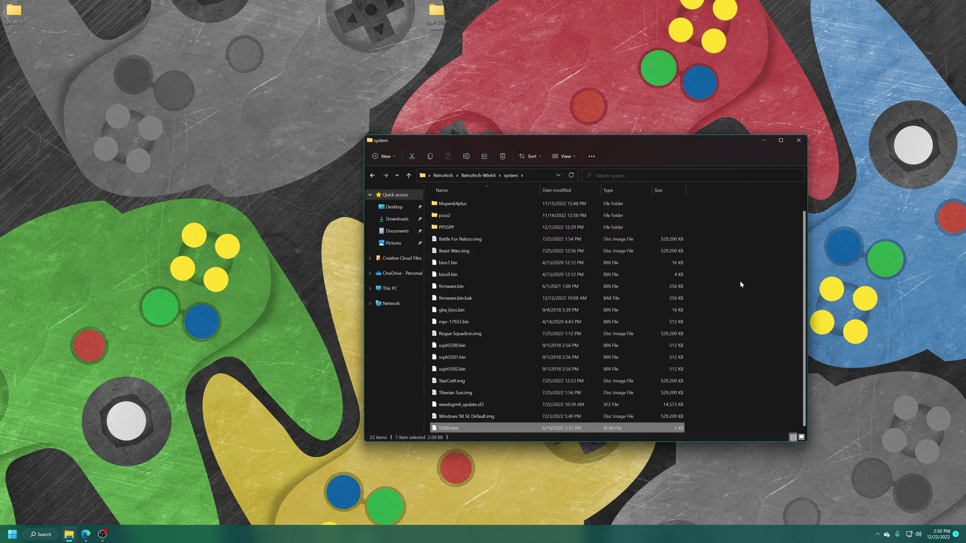
{"action": "left_click", "coordinate": [742, 284]}
{"action": "key", "text": "alt+F4"}
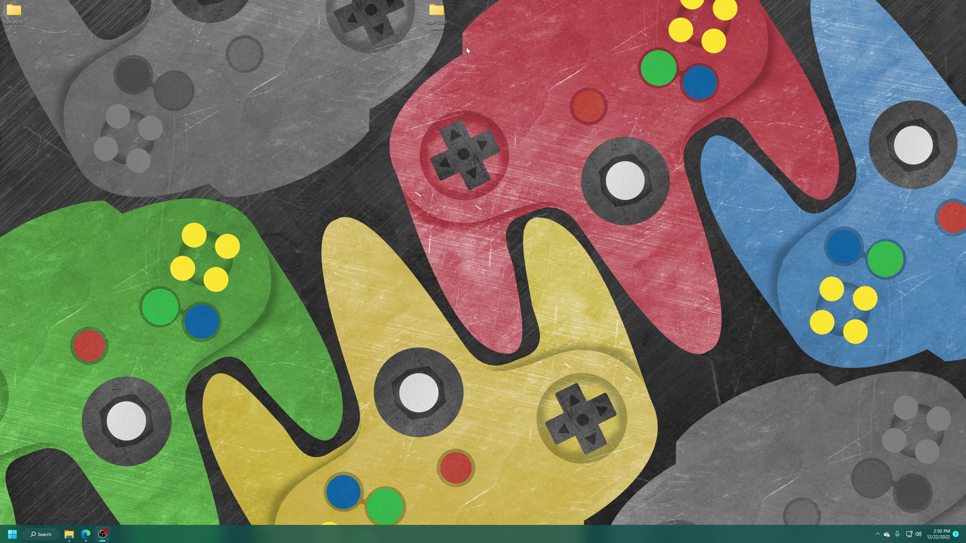
Step: Examine the game files in the desktop's Atari 5200 Games folder, checking their names and file type
{"action": "double_click", "coordinate": [436, 11]}
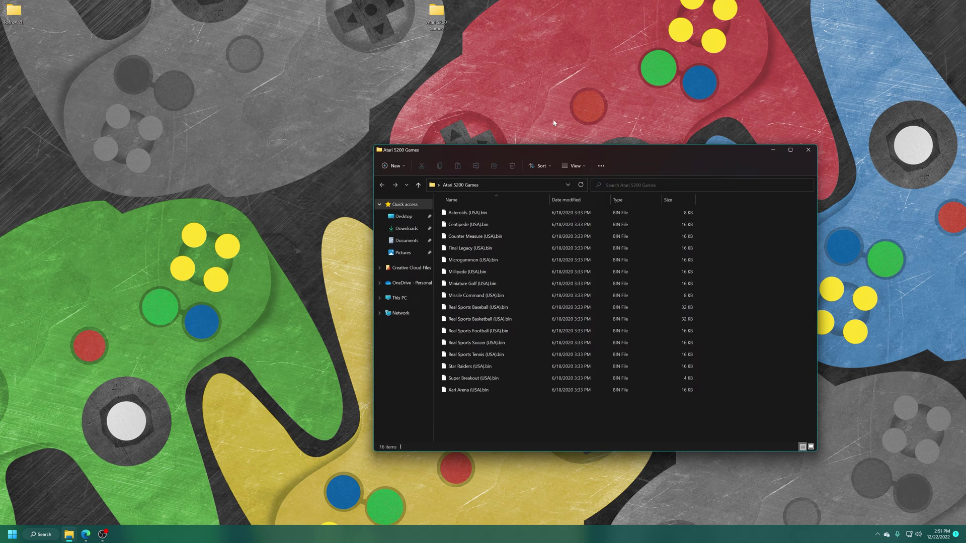
{"action": "left_click_drag", "start_coordinate": [515, 210], "coordinate": [523, 421]}
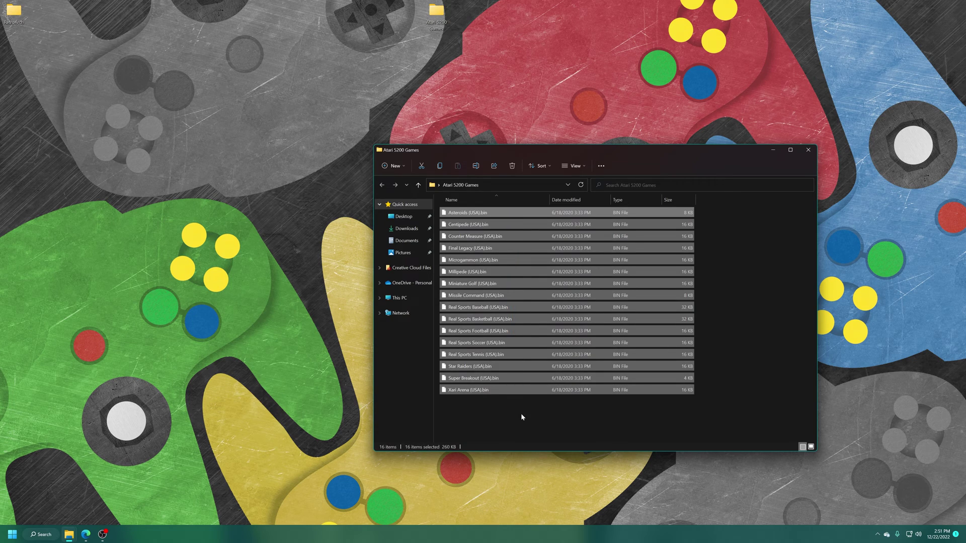
{"action": "left_click", "coordinate": [526, 417]}
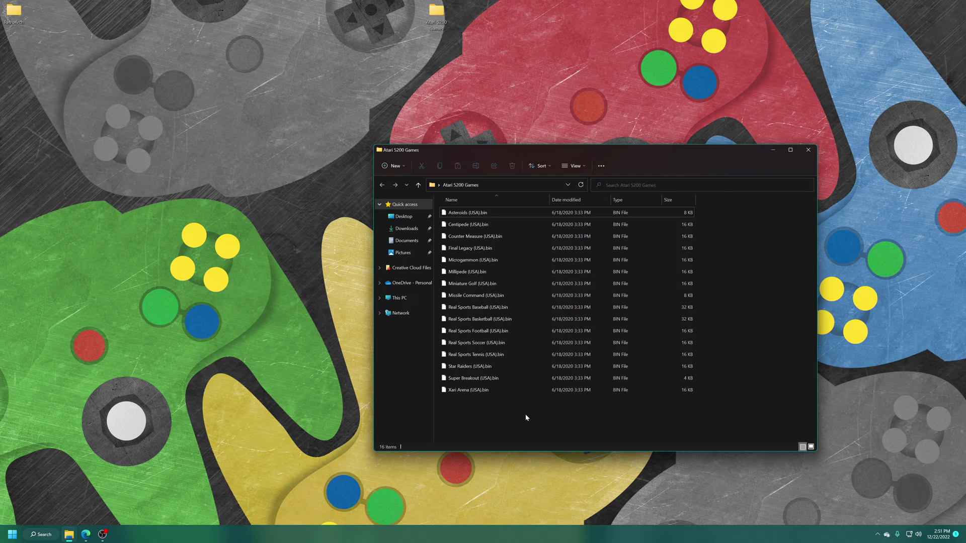
{"action": "left_click_drag", "start_coordinate": [481, 426], "coordinate": [483, 214]}
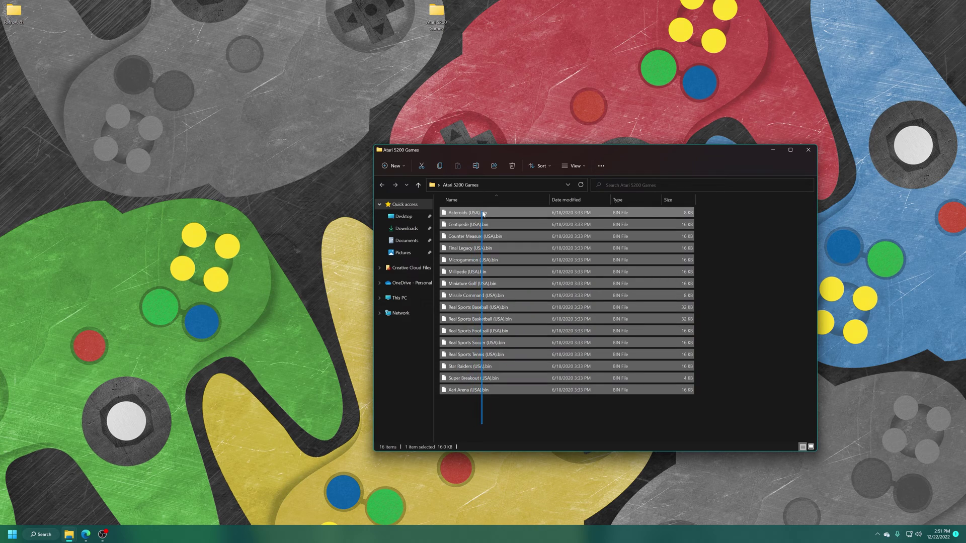
{"action": "left_click", "coordinate": [724, 362]}
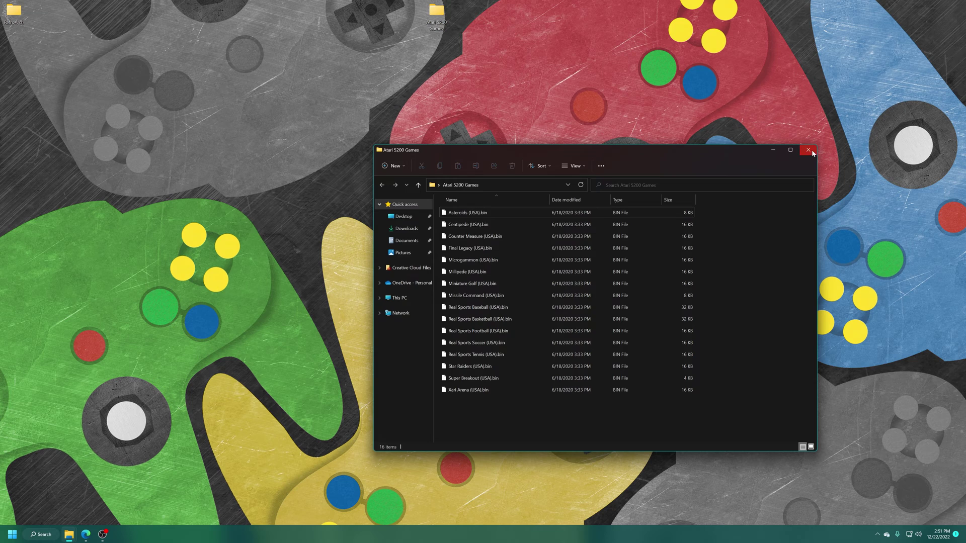
{"action": "left_click", "coordinate": [809, 150]}
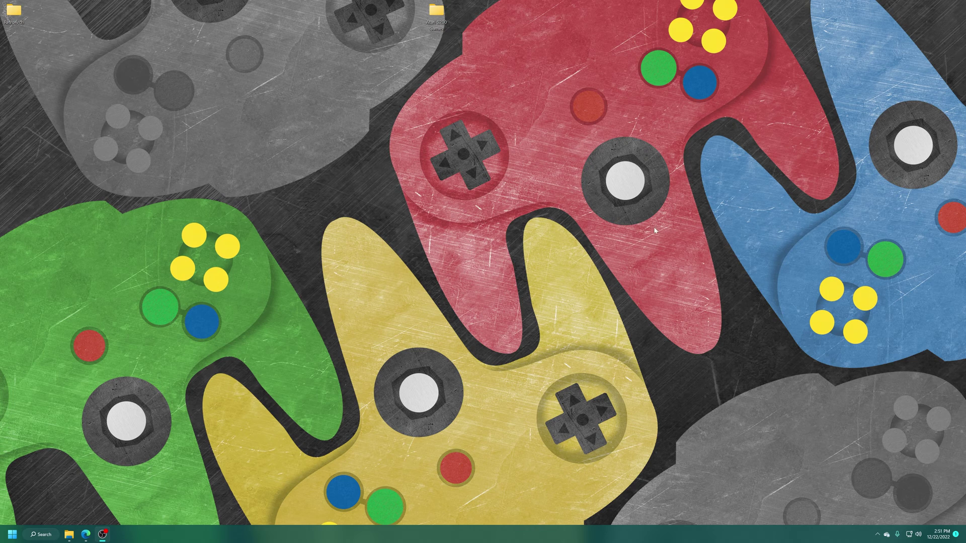
Step: Move the Atari 5200 Games folder into RetroArch's Games folder, and launch RetroArch from the RetroArch-Win64 folder
{"action": "double_click", "coordinate": [14, 14]}
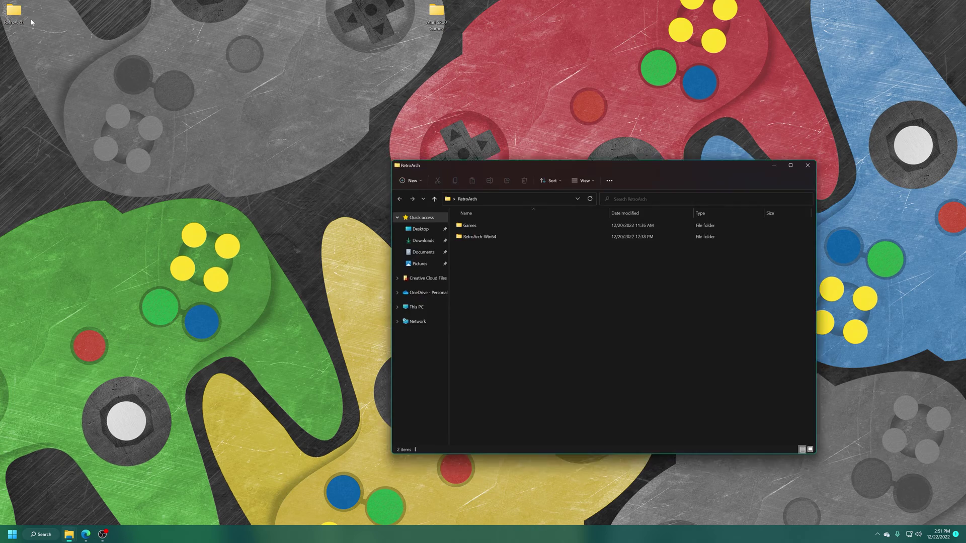
{"action": "left_click_drag", "start_coordinate": [437, 21], "coordinate": [469, 226]}
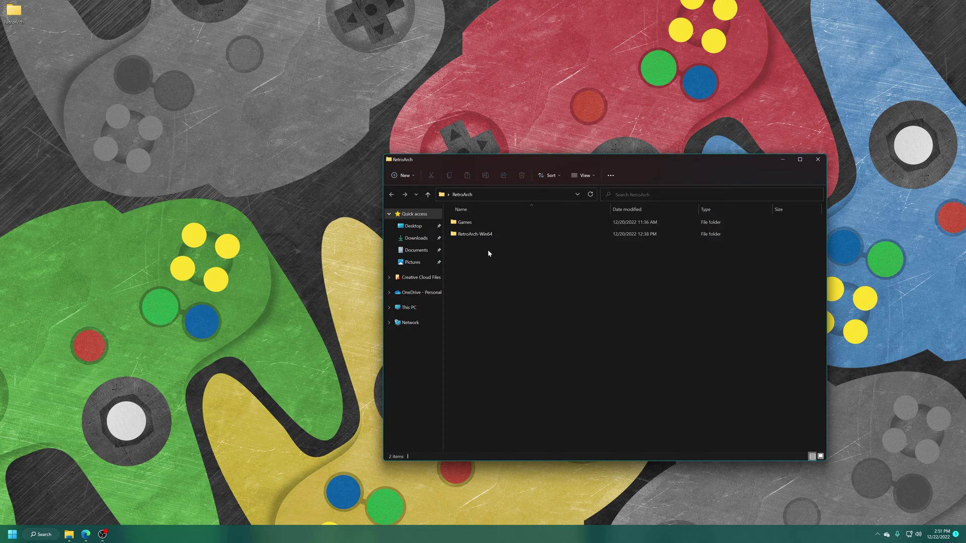
{"action": "double_click", "coordinate": [485, 235]}
{"action": "scroll", "coordinate": [502, 334], "scroll_direction": "down", "scroll_amount": 15}
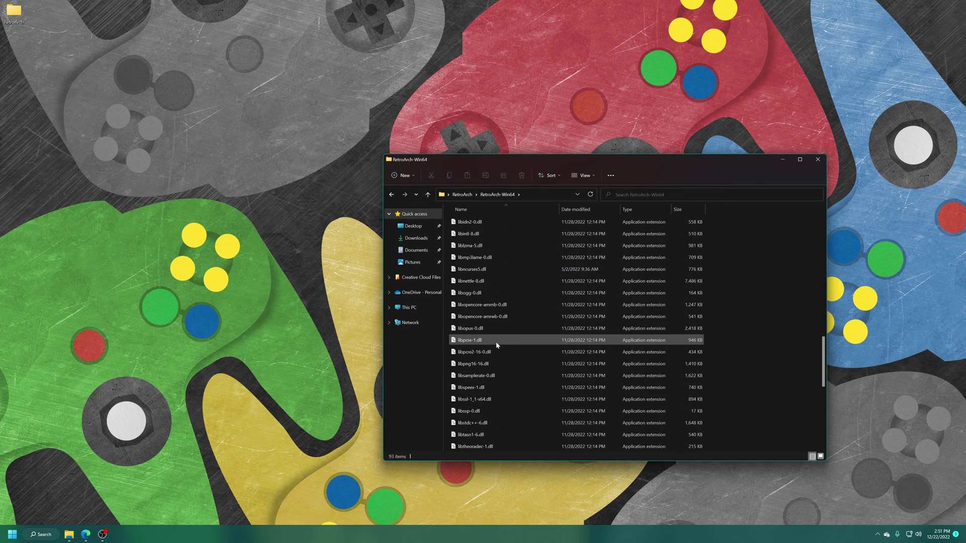
{"action": "scroll", "coordinate": [496, 347], "scroll_direction": "down", "scroll_amount": 6}
{"action": "double_click", "coordinate": [469, 434]}
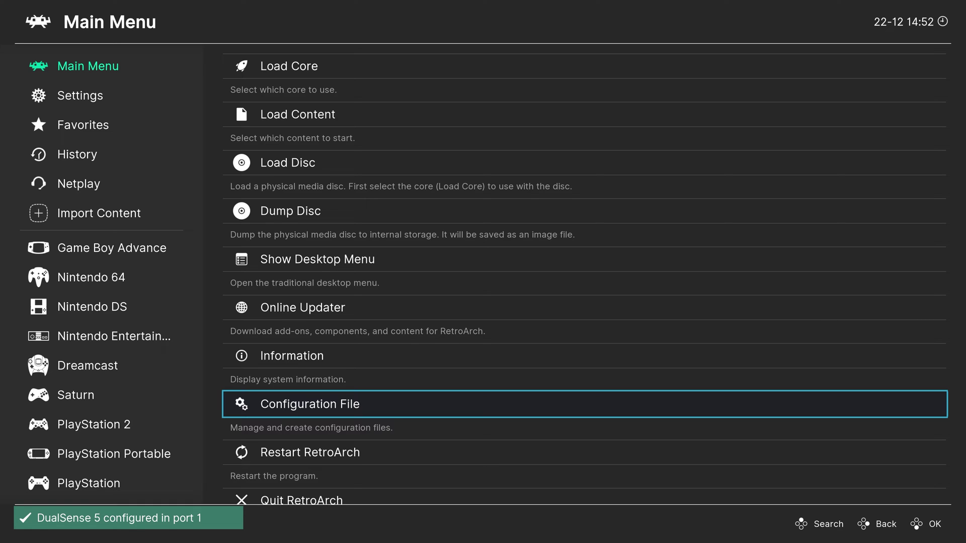
Step: Download and install the Atari - 5200 (a5200) core through the Online Updater's Core Downloader
{"action": "key", "text": "Up"}
{"action": "key", "text": "Up"}
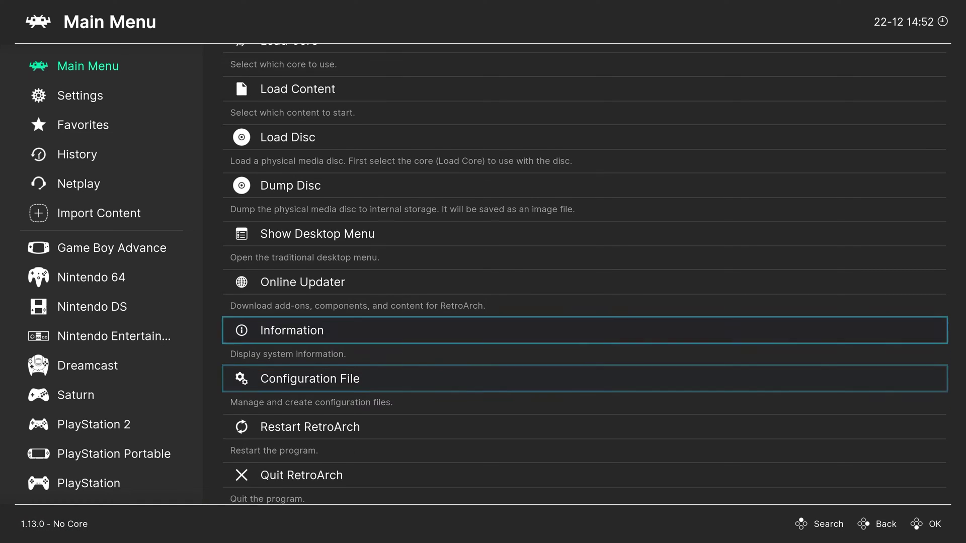
{"action": "key", "text": "Return"}
{"action": "key", "text": "Return"}
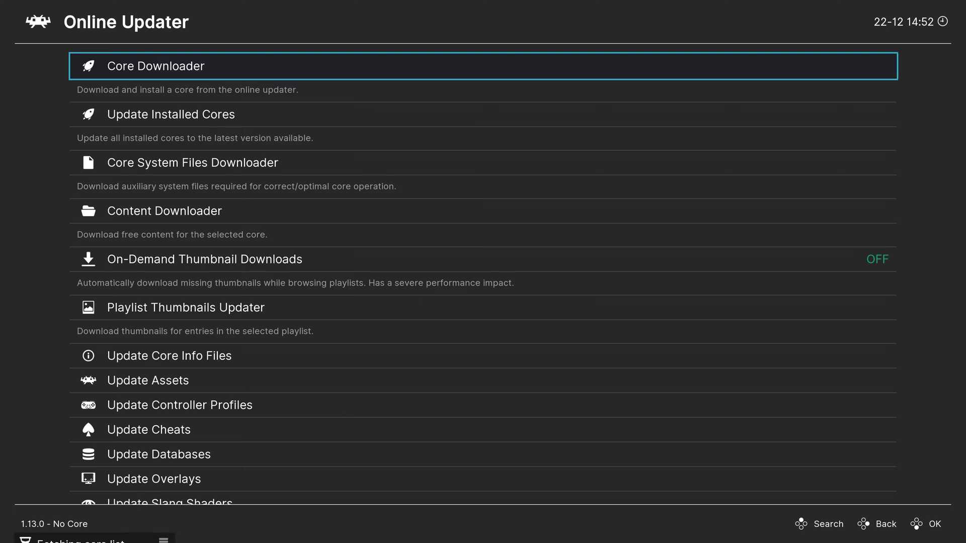
{"action": "key", "text": "Down"}
{"action": "key", "text": "Down"}
{"action": "key", "text": "Down"}
{"action": "key", "text": "Down"}
{"action": "key", "text": "Down"}
{"action": "key", "text": "Down"}
{"action": "key", "text": "Down"}
{"action": "key", "text": "Down"}
{"action": "key", "text": "Down"}
{"action": "key", "text": "Down"}
{"action": "key", "text": "Down"}
{"action": "key", "text": "Down"}
{"action": "key", "text": "Down"}
{"action": "key", "text": "Down"}
{"action": "key", "text": "Down"}
{"action": "key", "text": "Down"}
{"action": "key", "text": "Down"}
{"action": "key", "text": "Down"}
{"action": "key", "text": "Down"}
{"action": "key", "text": "Down"}
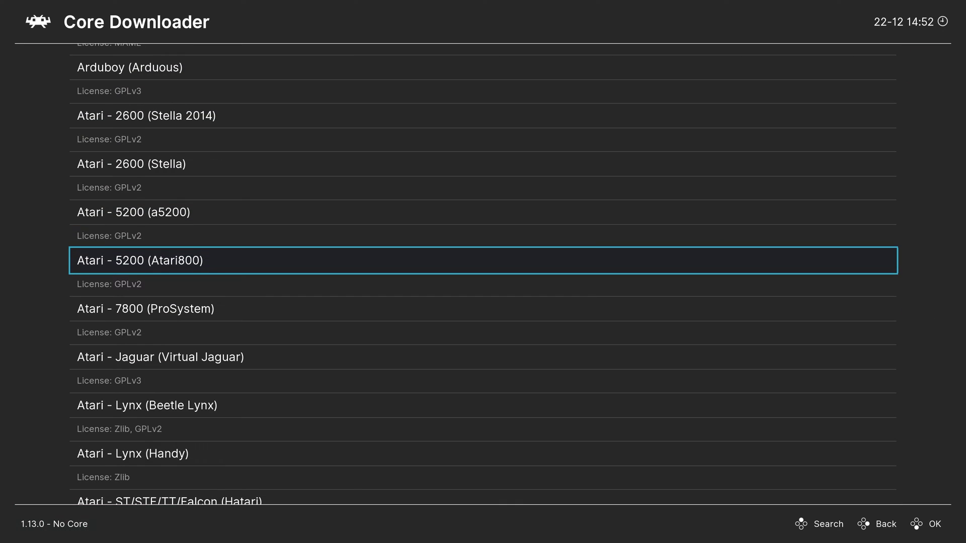
{"action": "key", "text": "Up"}
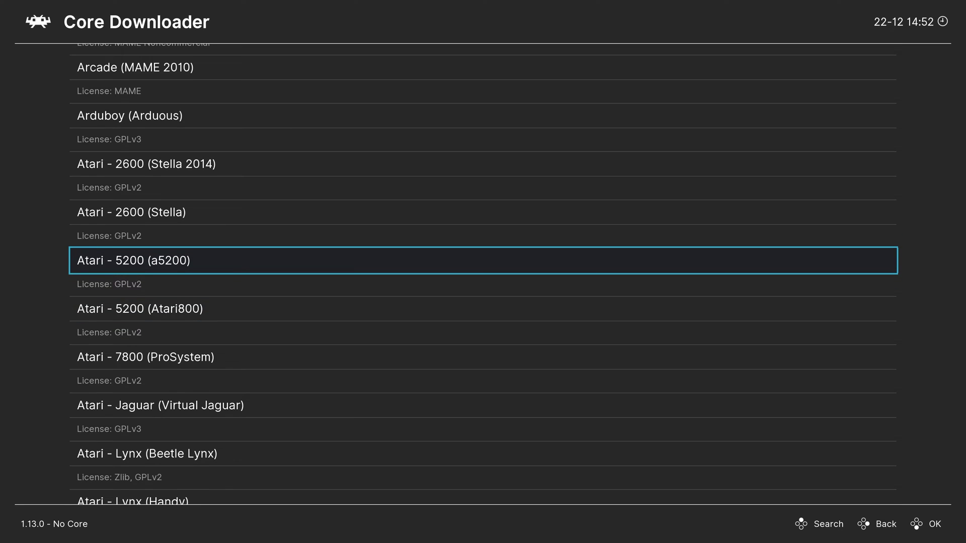
{"action": "key", "text": "Return"}
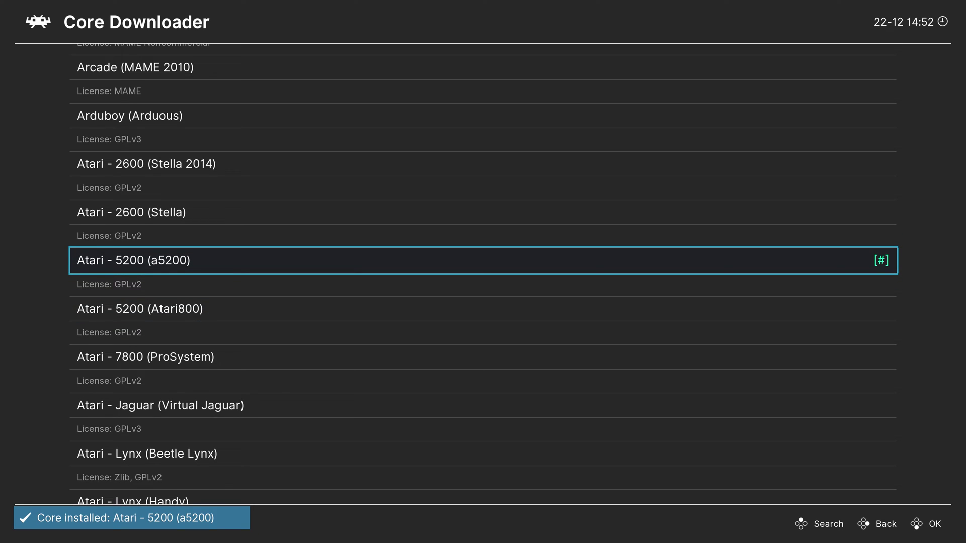
Step: Return to the main menu and open the C:\ drive in Load Content
{"action": "key", "text": "BackSpace"}
{"action": "key", "text": "BackSpace"}
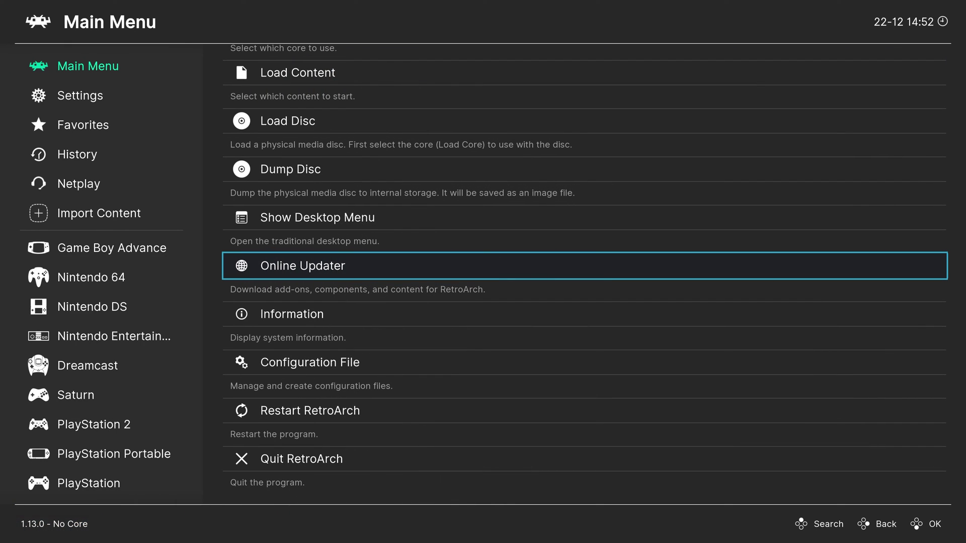
{"action": "key", "text": "Up"}
{"action": "key", "text": "Up"}
{"action": "key", "text": "Up"}
{"action": "key", "text": "Up"}
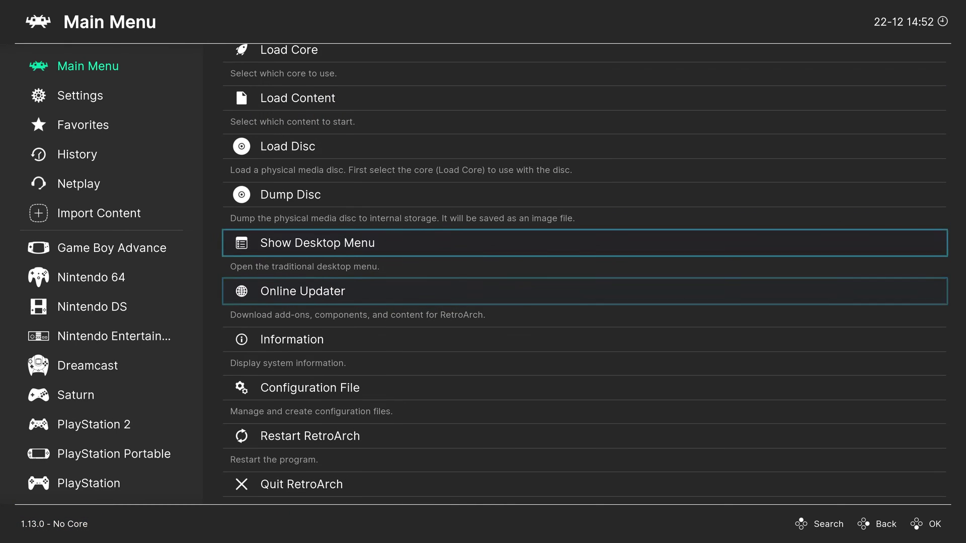
{"action": "key", "text": "Return"}
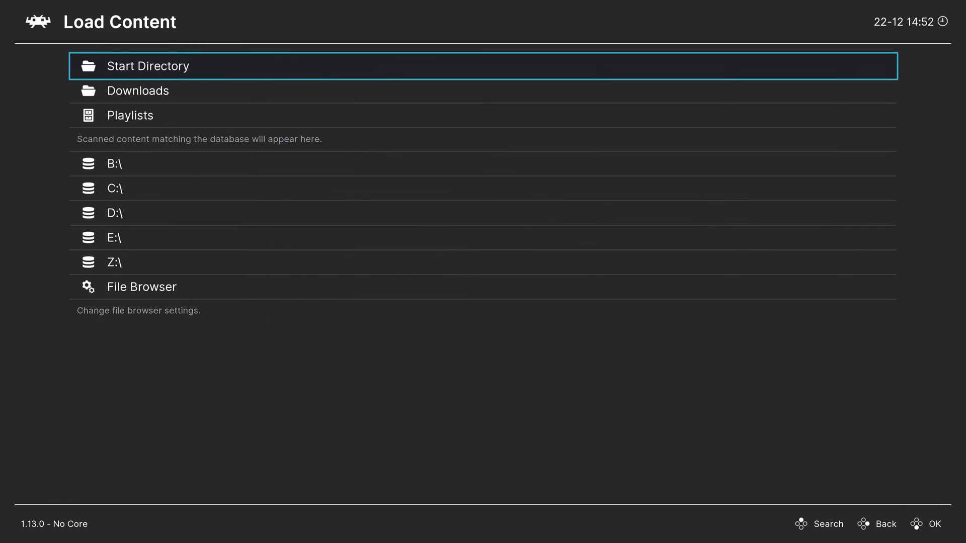
{"action": "key", "text": "Down"}
{"action": "key", "text": "Down"}
{"action": "key", "text": "Down"}
{"action": "key", "text": "Down"}
{"action": "key", "text": "Return"}
Step: Browse through Users and the user's profile folder to its Desktop folder
{"action": "key", "text": "Down"}
{"action": "key", "text": "Down"}
{"action": "key", "text": "Down"}
{"action": "key", "text": "Down"}
{"action": "key", "text": "Down"}
{"action": "key", "text": "Down"}
{"action": "key", "text": "Down"}
{"action": "key", "text": "Down"}
{"action": "key", "text": "Down"}
{"action": "key", "text": "Down"}
{"action": "key", "text": "Down"}
{"action": "key", "text": "Down"}
{"action": "key", "text": "Down"}
{"action": "key", "text": "Down"}
{"action": "key", "text": "Down"}
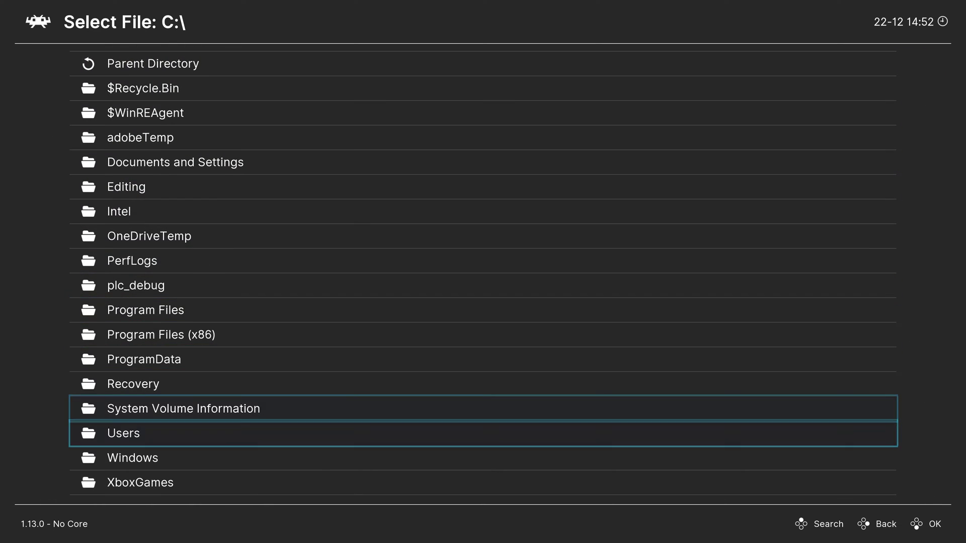
{"action": "key", "text": "Return"}
{"action": "key", "text": "Down"}
{"action": "key", "text": "Down"}
{"action": "key", "text": "Down"}
{"action": "key", "text": "Down"}
{"action": "key", "text": "Return"}
{"action": "key", "text": "Down"}
{"action": "key", "text": "Down"}
{"action": "key", "text": "Down"}
{"action": "key", "text": "Down"}
{"action": "key", "text": "Down"}
{"action": "key", "text": "Down"}
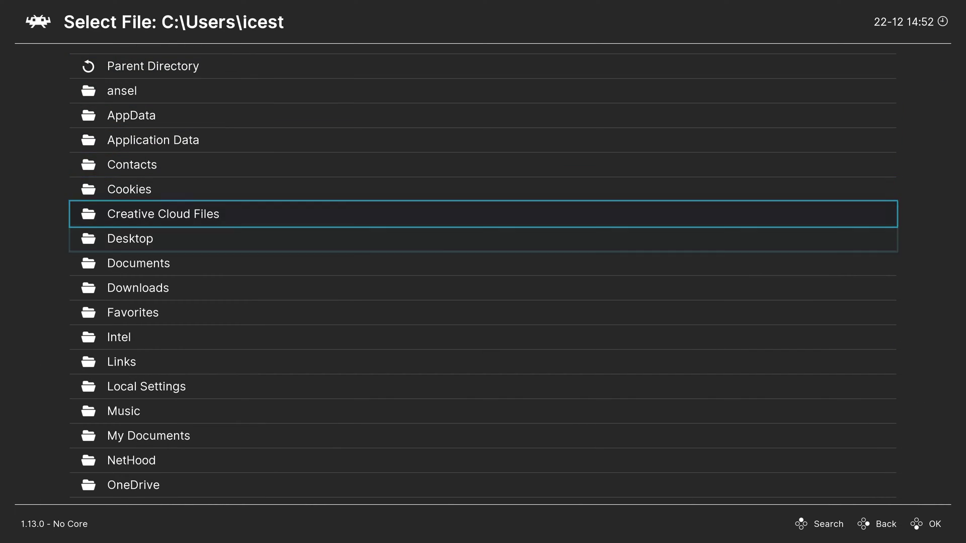
{"action": "key", "text": "Down"}
{"action": "key", "text": "Down"}
{"action": "key", "text": "Down"}
{"action": "key", "text": "Up"}
{"action": "key", "text": "Up"}
{"action": "key", "text": "Return"}
Step: Load Asteroids (USA).bin from RetroArch\Games\Atari 5200 Games with the a5200 core
{"action": "key", "text": "Down"}
{"action": "key", "text": "Down"}
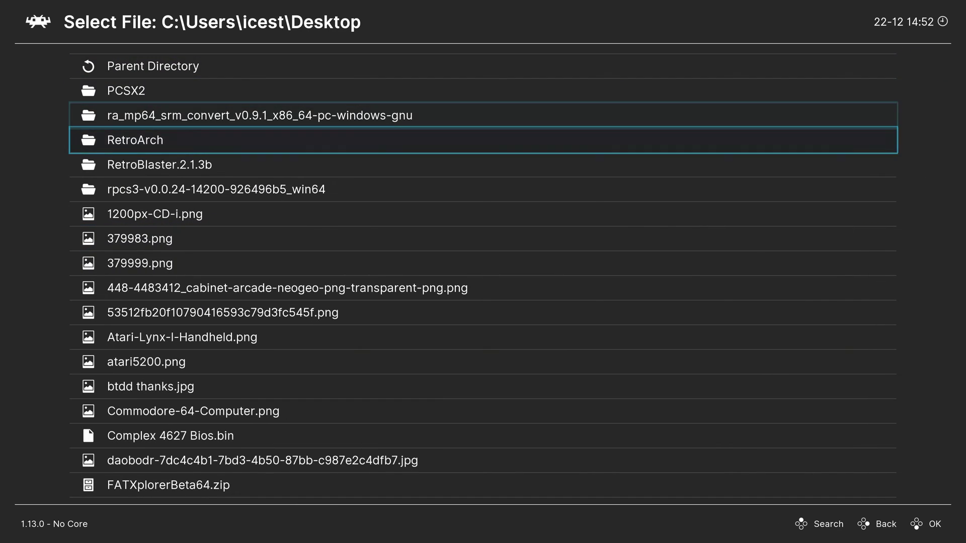
{"action": "key", "text": "Return"}
{"action": "key", "text": "Return"}
{"action": "key", "text": "Return"}
{"action": "key", "text": "Up"}
{"action": "key", "text": "Down"}
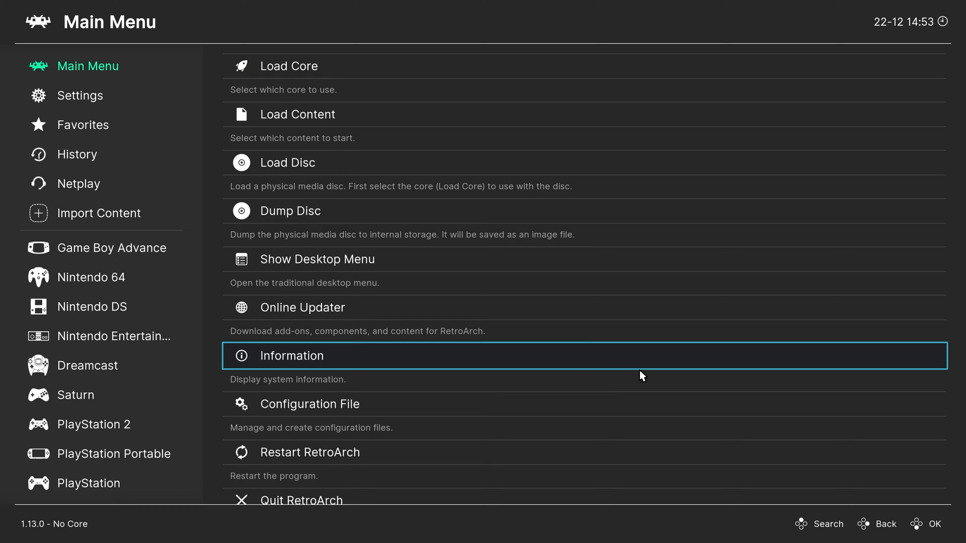
Step: Show the desktop menu and create a new playlist named "Atari - 5200"
{"action": "left_click", "coordinate": [402, 260]}
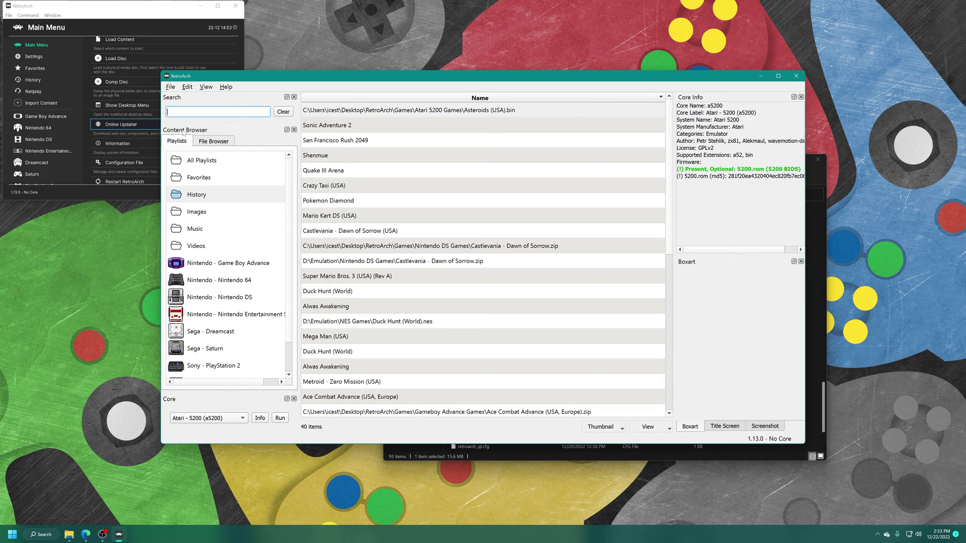
{"action": "right_click", "coordinate": [204, 195]}
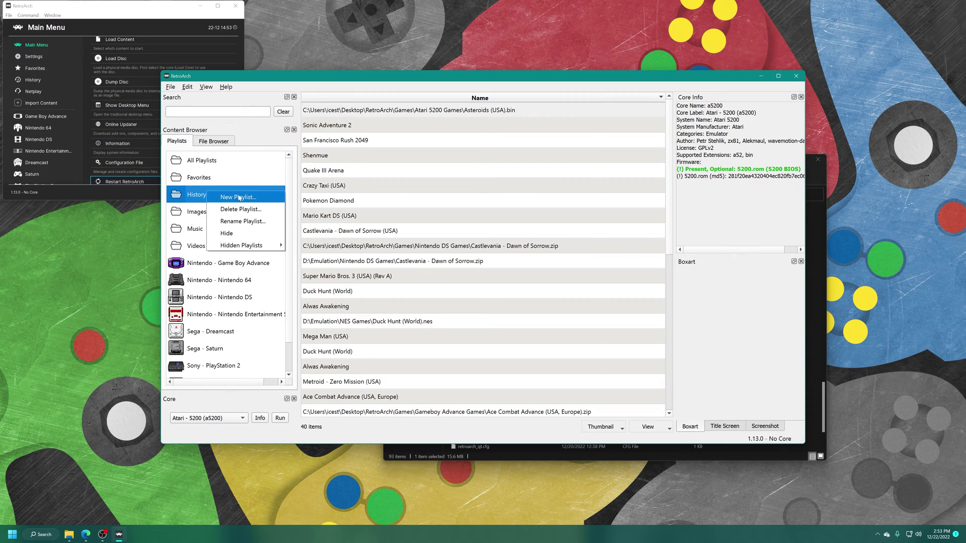
{"action": "left_click", "coordinate": [237, 200]}
{"action": "type", "text": "A"}
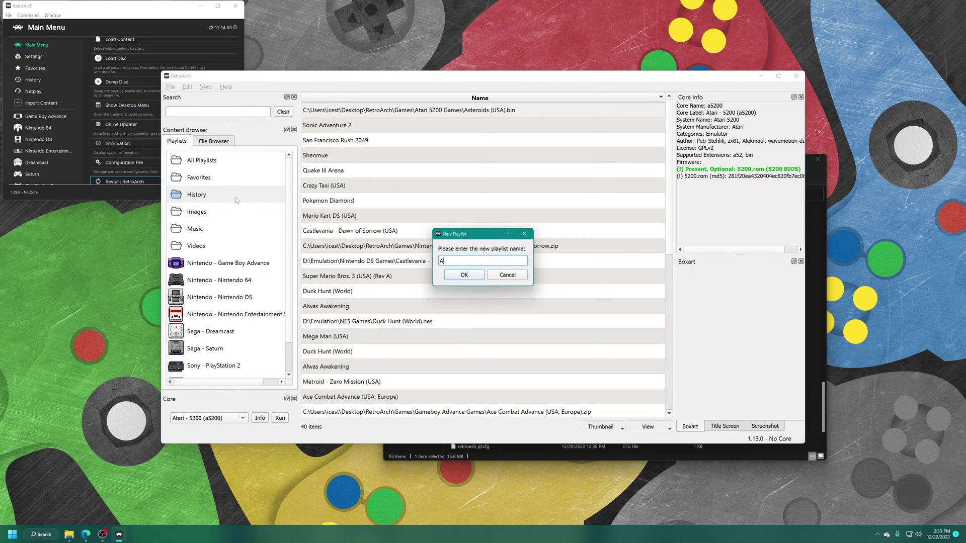
{"action": "type", "text": "tari - 5200"}
{"action": "key", "text": "Return"}
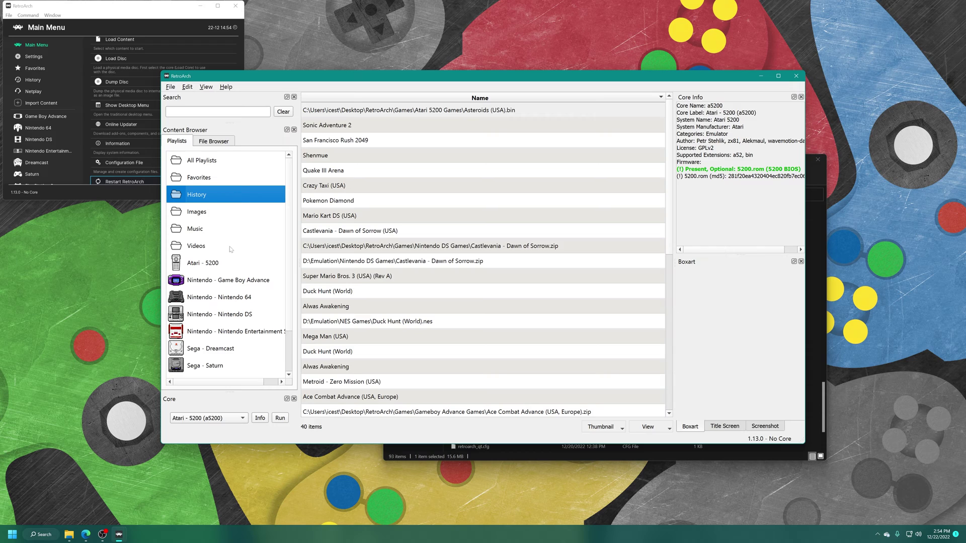
Step: Add the folder Desktop\RetroArch\Games\Atari 5200 Games to the Atari - 5200 playlist
{"action": "left_click", "coordinate": [216, 266]}
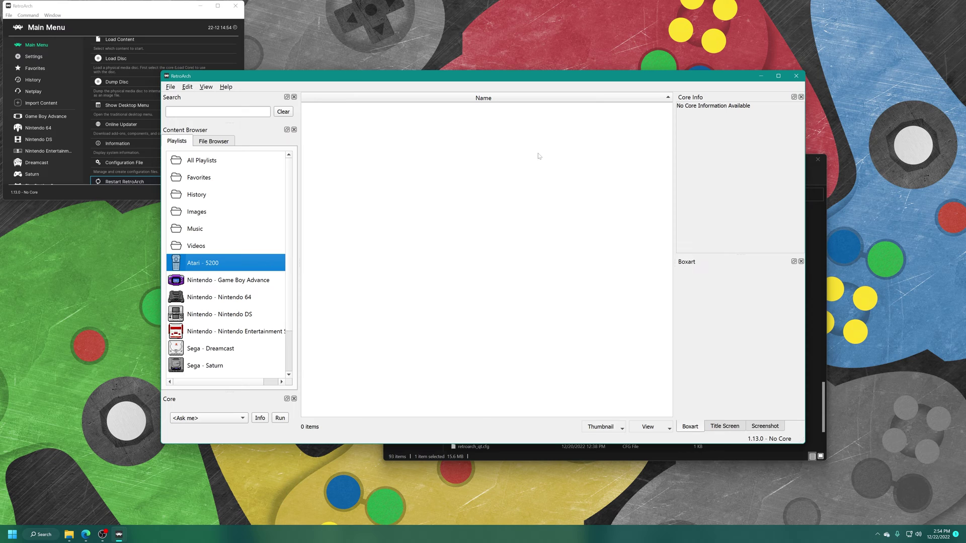
{"action": "right_click", "coordinate": [502, 157]}
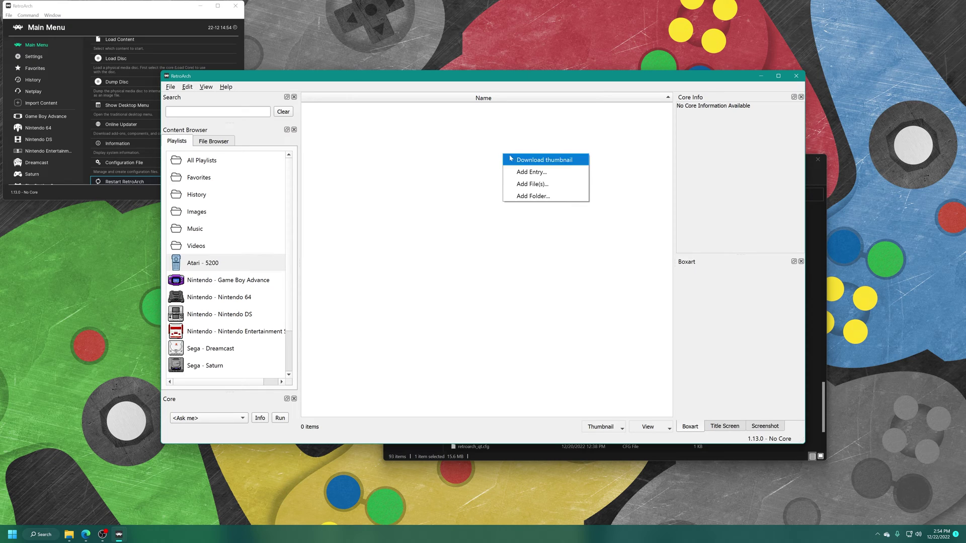
{"action": "left_click", "coordinate": [524, 195]}
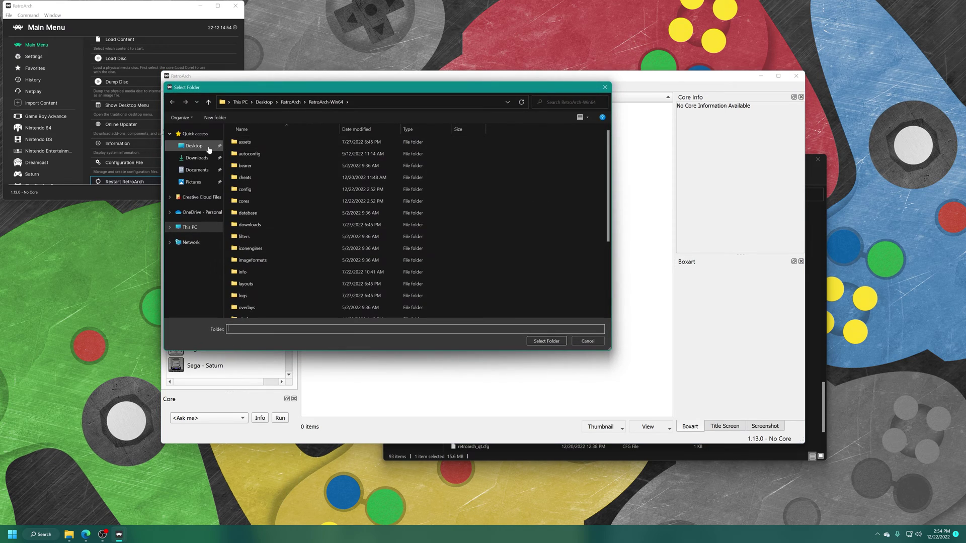
{"action": "left_click", "coordinate": [194, 146]}
{"action": "left_click", "coordinate": [327, 146]}
{"action": "double_click", "coordinate": [326, 146]}
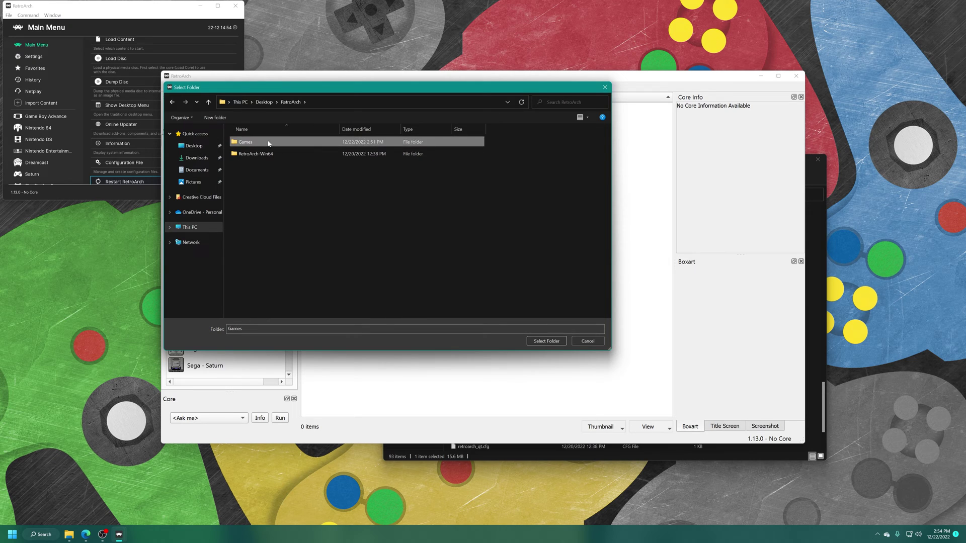
{"action": "double_click", "coordinate": [268, 141]}
{"action": "double_click", "coordinate": [282, 151]}
{"action": "left_click", "coordinate": [542, 342]}
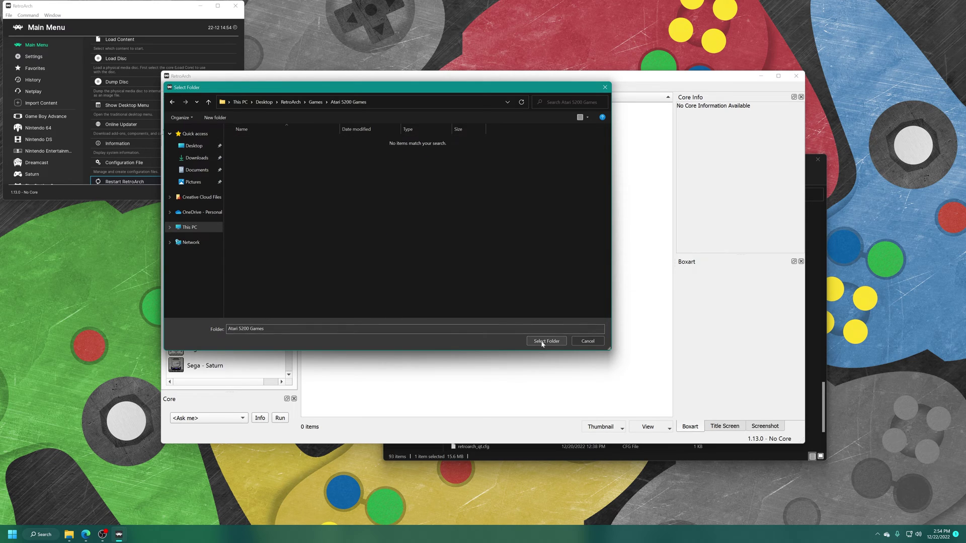
Step: Assign the a5200 core and the Atari - 5200 database to the new playlist entries and accept them
{"action": "left_click", "coordinate": [403, 246]}
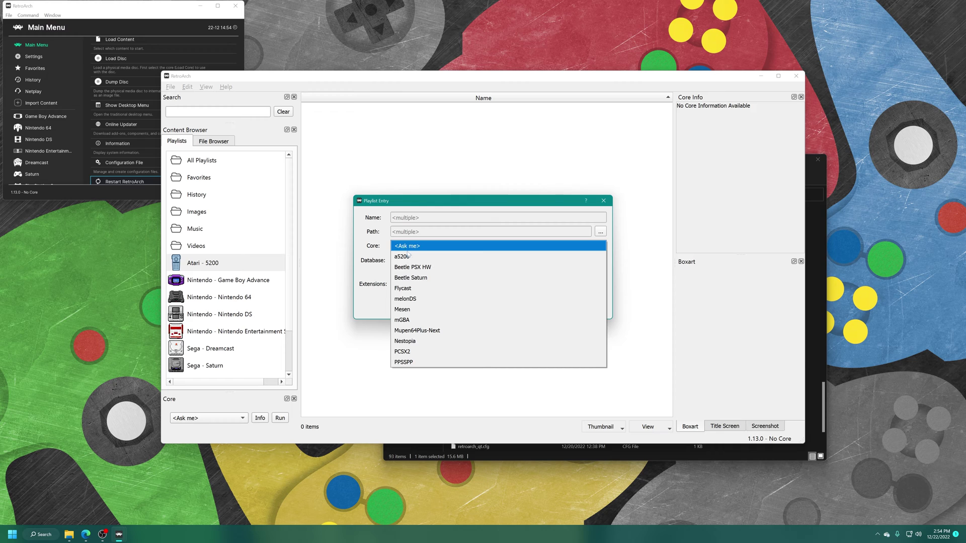
{"action": "left_click", "coordinate": [402, 256]}
{"action": "left_click", "coordinate": [397, 261]}
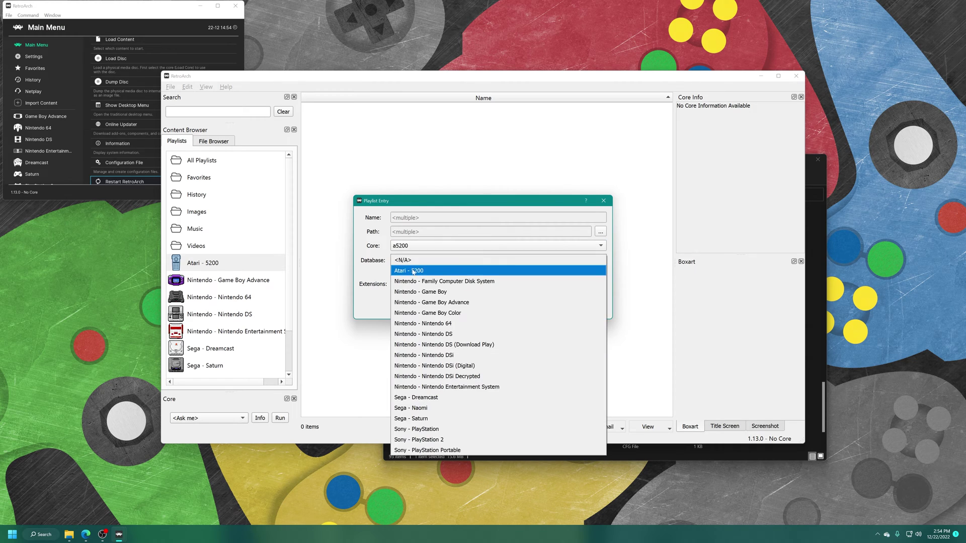
{"action": "left_click", "coordinate": [415, 272]}
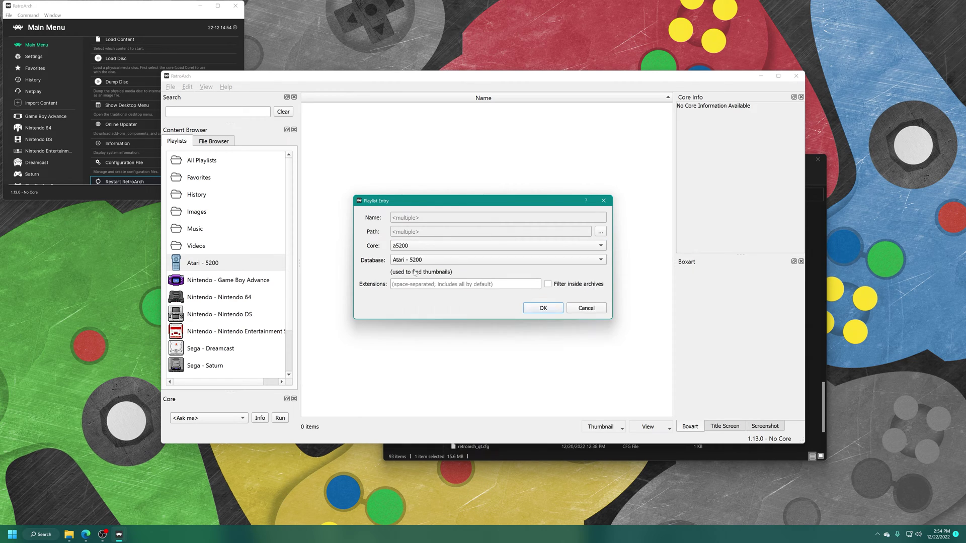
{"action": "left_click", "coordinate": [541, 309]}
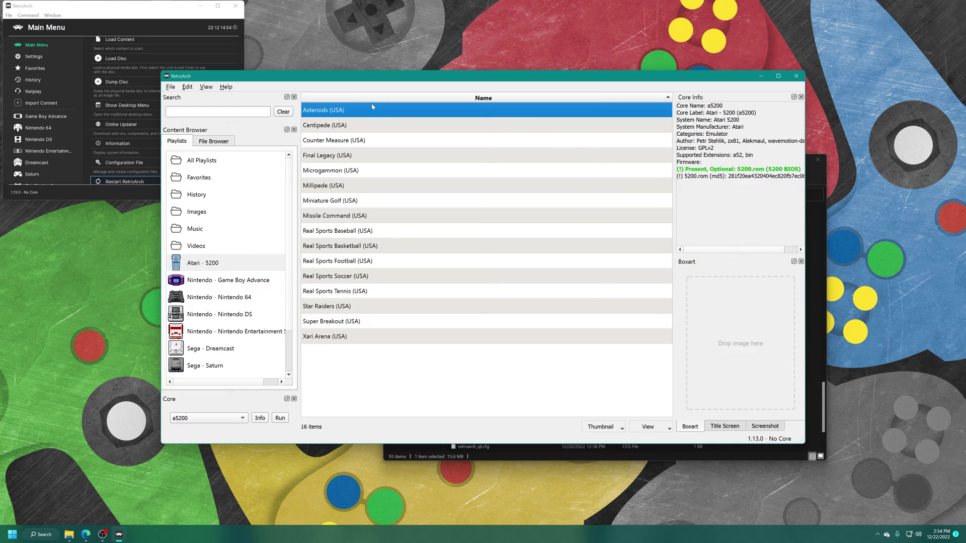
Step: Download all thumbnails for the Atari - 5200 playlist
{"action": "right_click", "coordinate": [213, 265]}
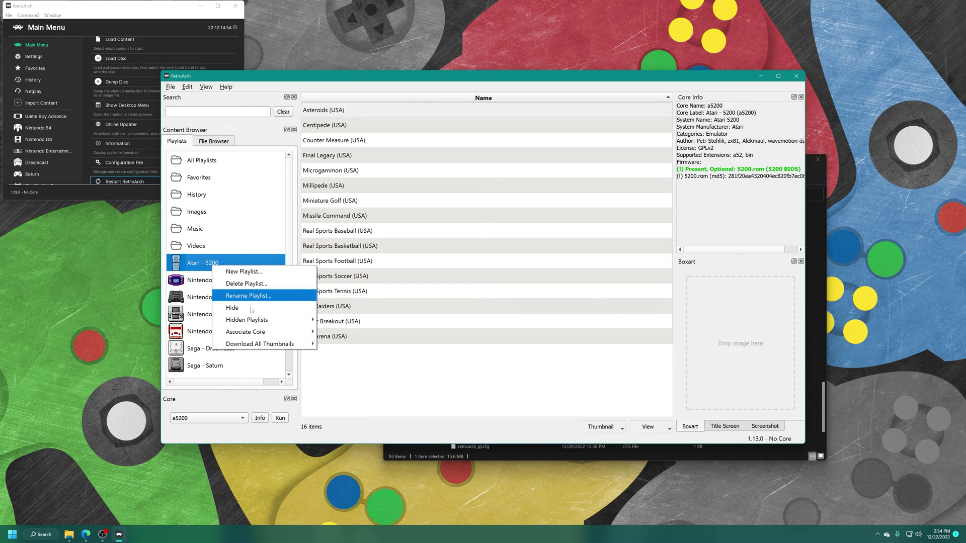
{"action": "mouse_move", "coordinate": [282, 343]}
{"action": "left_click", "coordinate": [347, 342]}
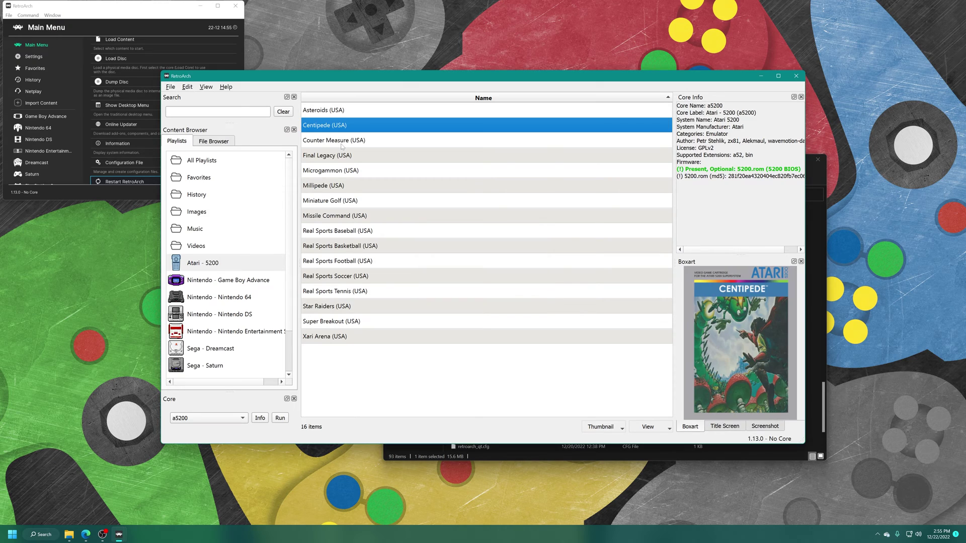
Step: Go through the games in the Atari - 5200 playlist to check their boxart, ending on Asteroids (USA)
{"action": "key", "text": "Down"}
{"action": "key", "text": "Down"}
{"action": "key", "text": "Down"}
{"action": "key", "text": "Down"}
{"action": "key", "text": "Down"}
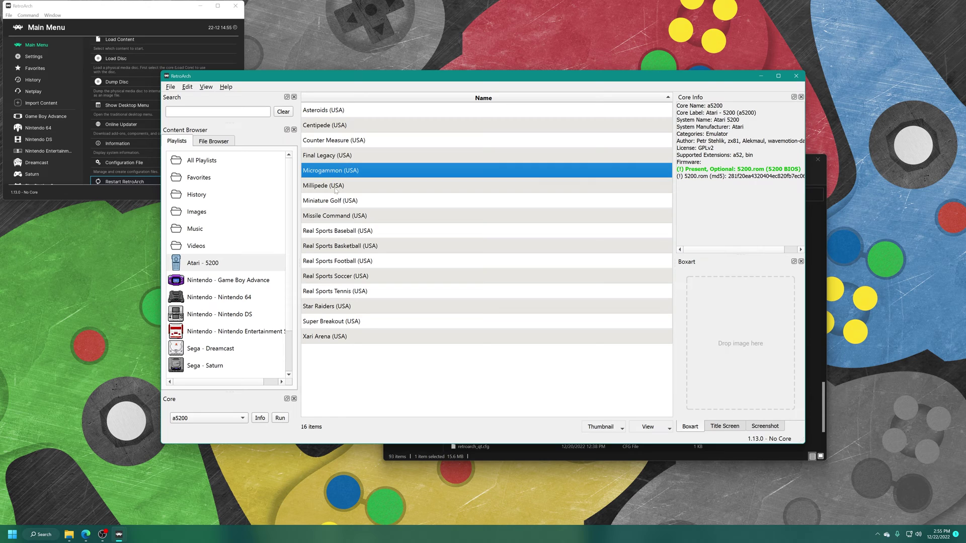
{"action": "key", "text": "Down"}
{"action": "key", "text": "Down"}
{"action": "key", "text": "Down"}
{"action": "key", "text": "Down"}
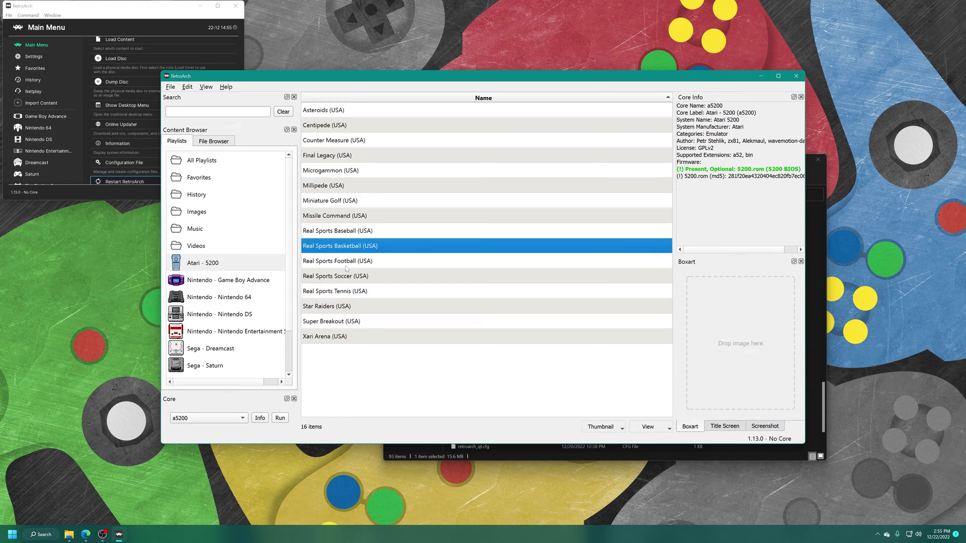
{"action": "key", "text": "Down"}
{"action": "key", "text": "Down"}
{"action": "key", "text": "Down"}
{"action": "left_click", "coordinate": [339, 111]}
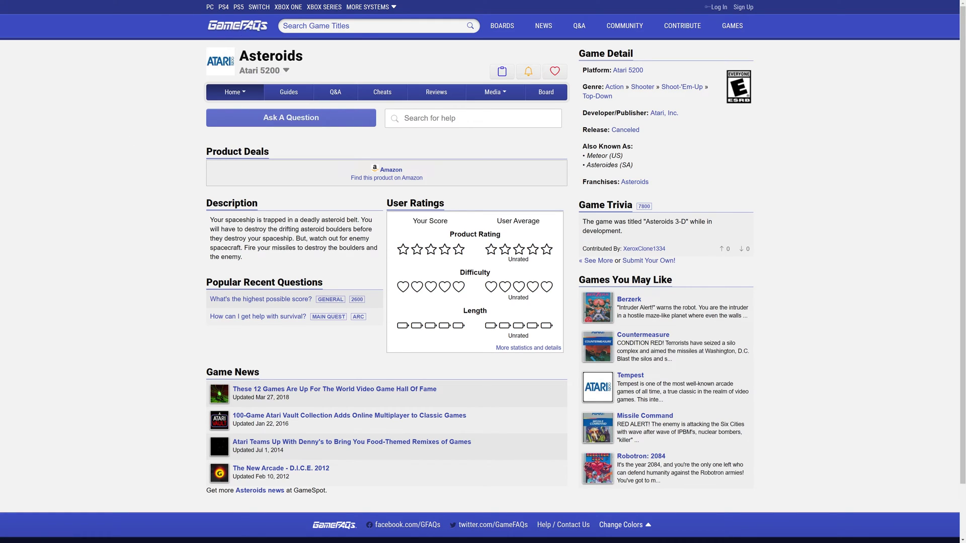
Step: In the web browser, check GameFAQs for Asteroids boxes and save TheGamesDB's Asteroids Atari 5200 cover to the Desktop as 34466-1.jpg
{"action": "mouse_move", "coordinate": [495, 92]}
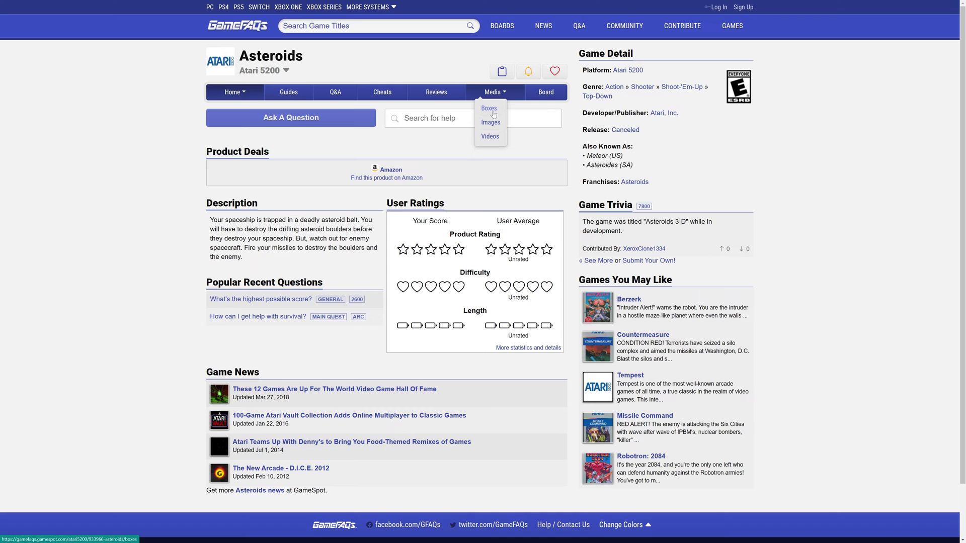
{"action": "left_click", "coordinate": [494, 113]}
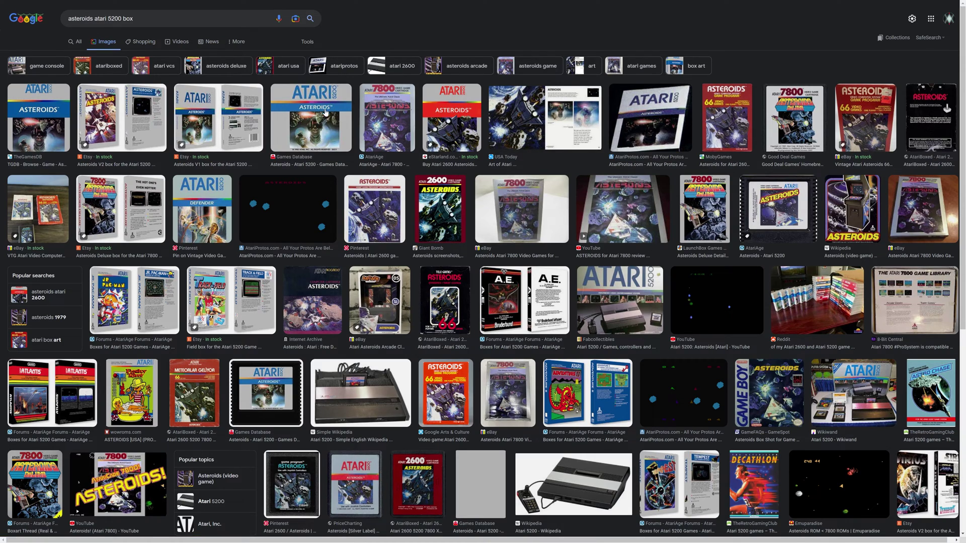
{"action": "left_click", "coordinate": [38, 120]}
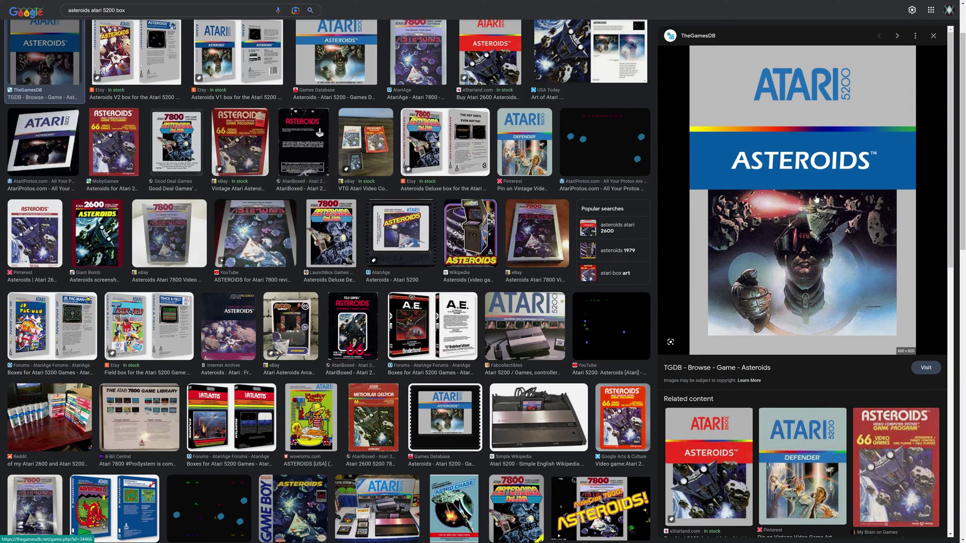
{"action": "right_click", "coordinate": [761, 160]}
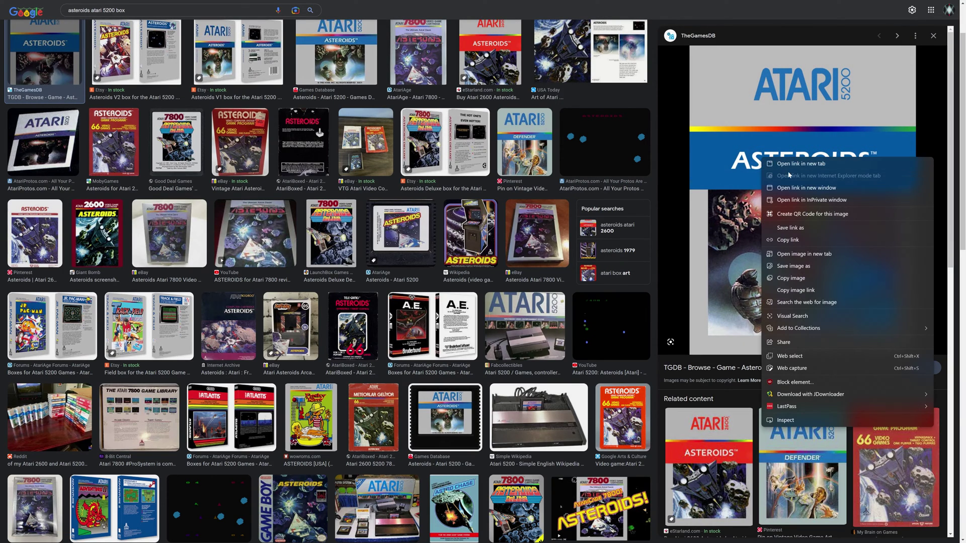
{"action": "left_click", "coordinate": [795, 266]}
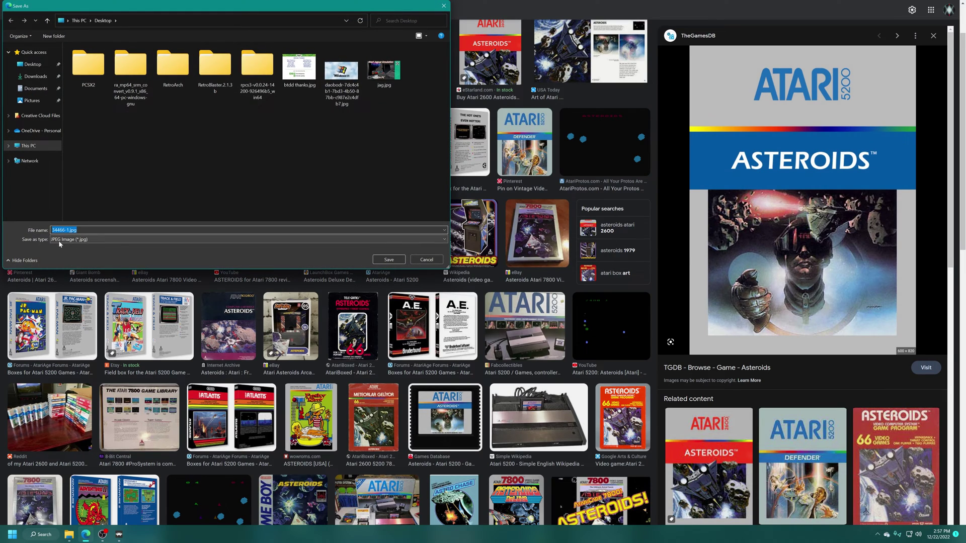
{"action": "left_click", "coordinate": [388, 260]}
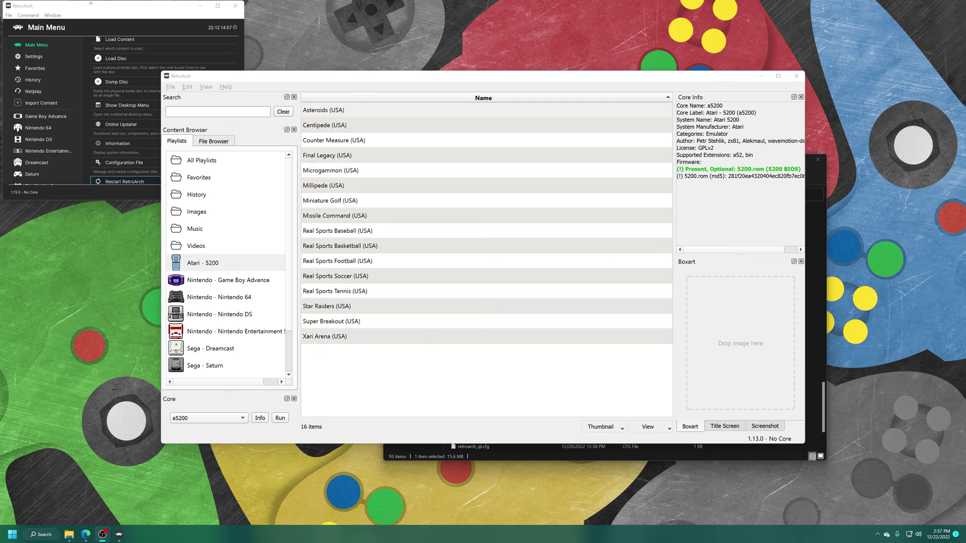
Step: Open 34466-1.jpg from the desktop in Paint and save a PNG copy to the Desktop as 34466-1.png
{"action": "left_click_drag", "start_coordinate": [81, 10], "coordinate": [117, 11]}
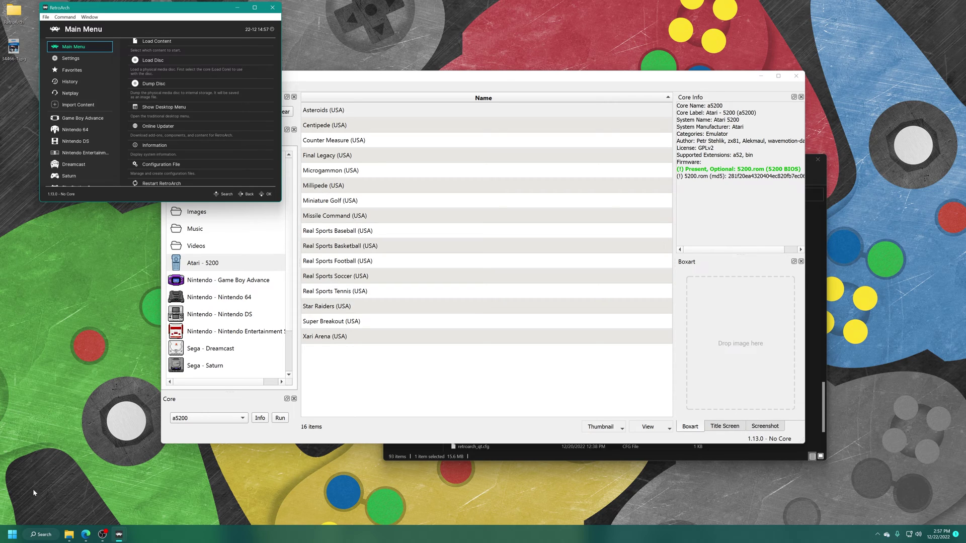
{"action": "left_click", "coordinate": [12, 534]}
{"action": "left_click", "coordinate": [19, 128]}
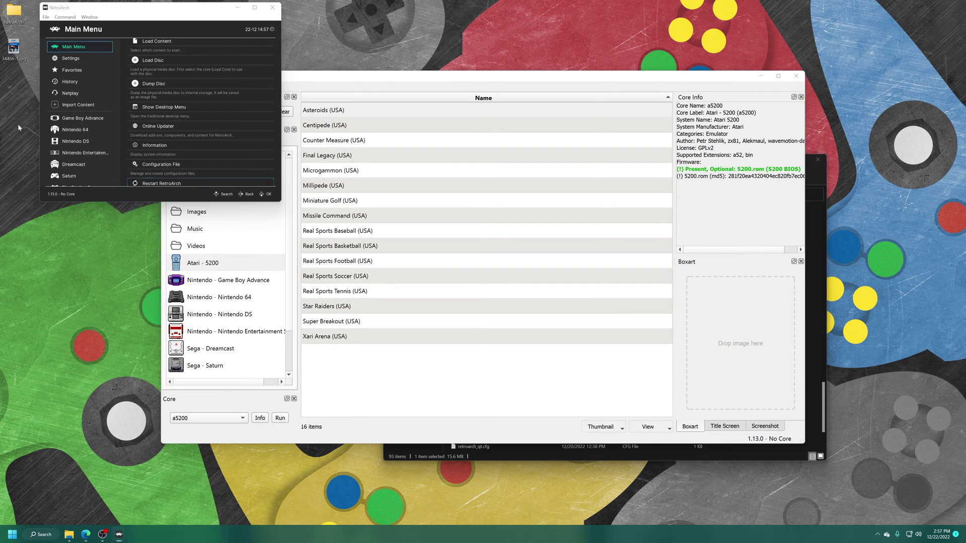
{"action": "left_click", "coordinate": [304, 49]}
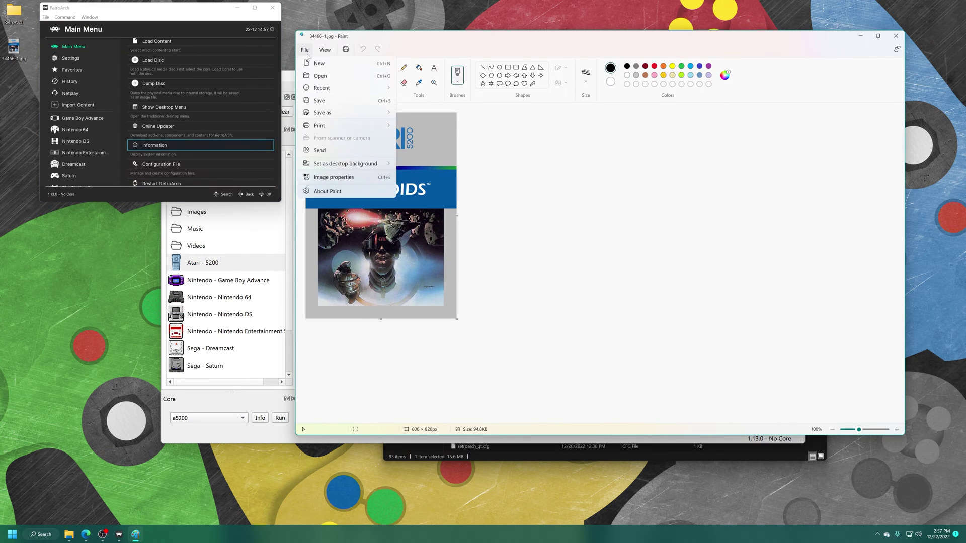
{"action": "mouse_move", "coordinate": [365, 114]}
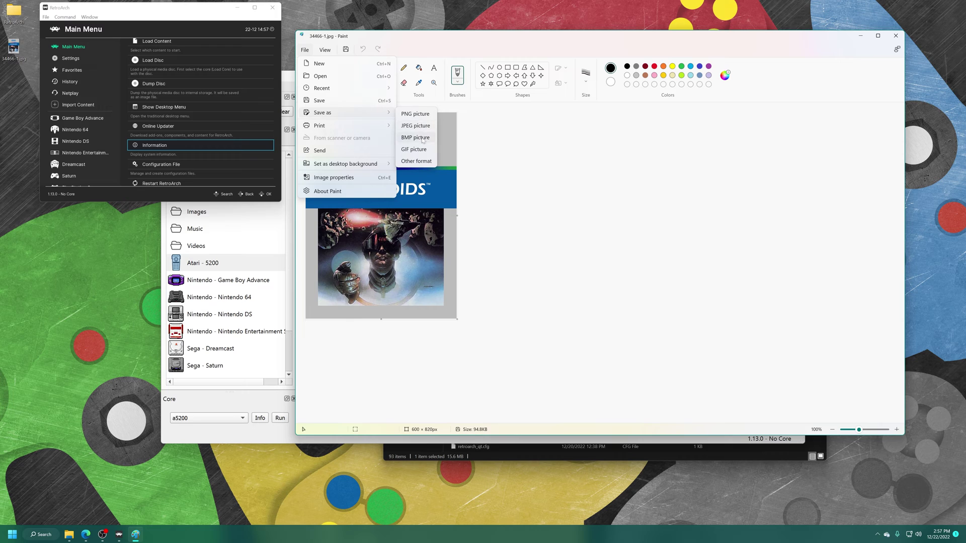
{"action": "left_click", "coordinate": [421, 114]}
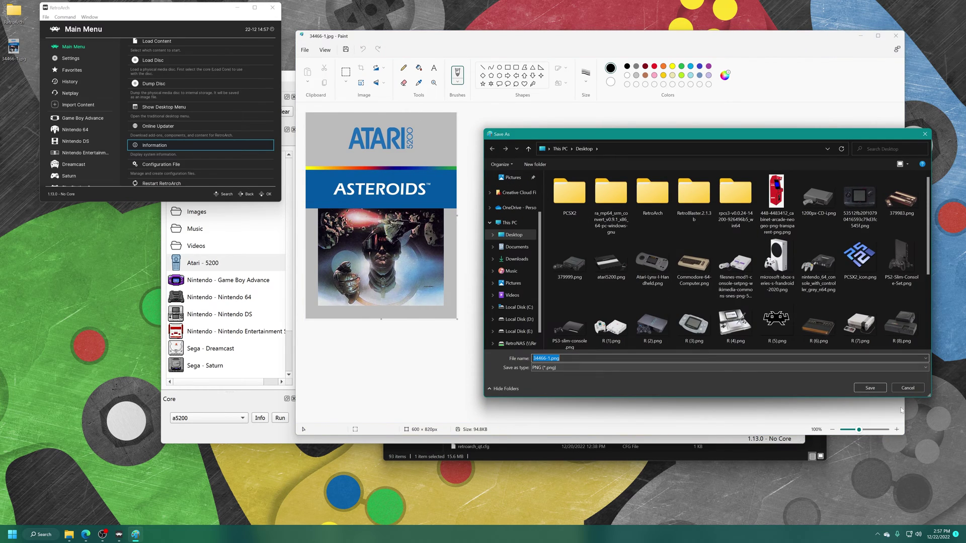
{"action": "left_click", "coordinate": [870, 388]}
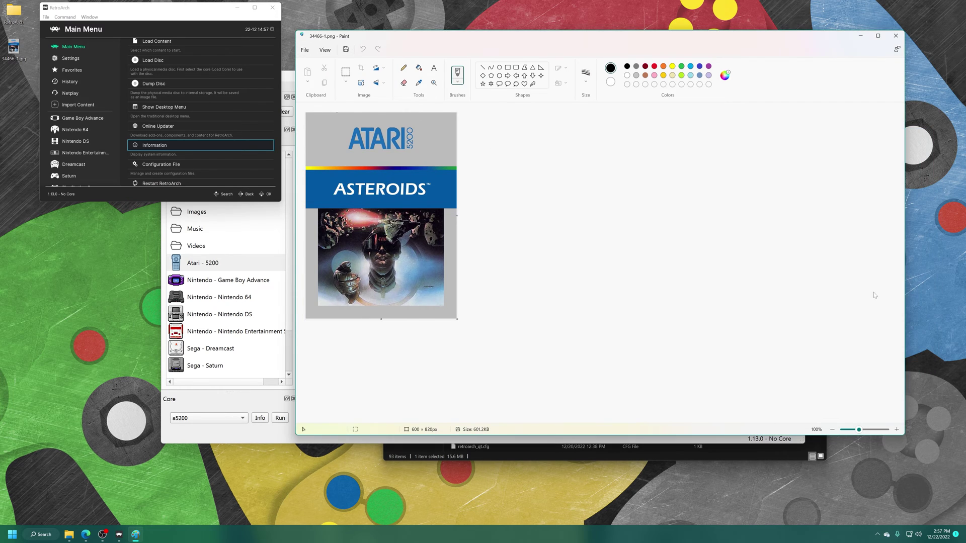
{"action": "left_click", "coordinate": [895, 36]}
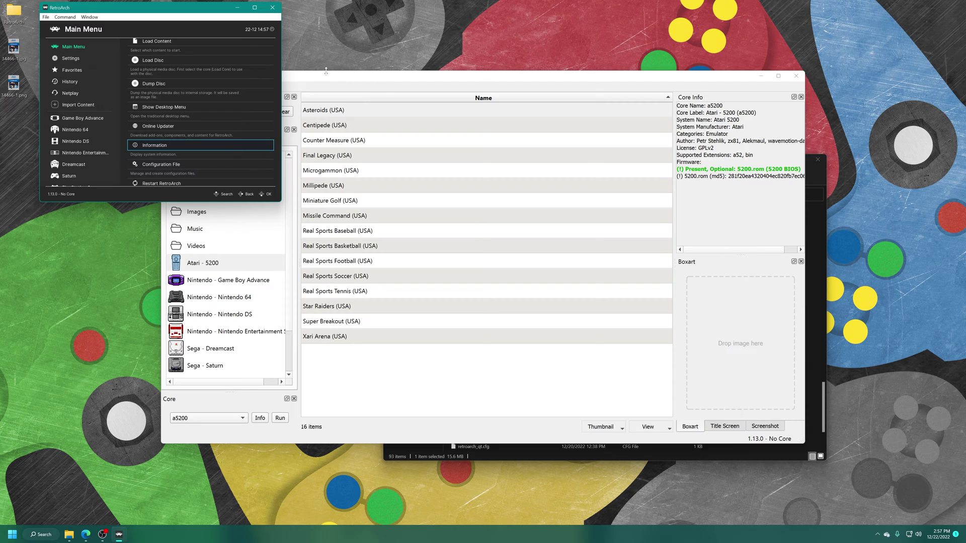
Step: Assign 34466-1.png from the desktop as the boxart of Asteroids (USA) in the RetroArch playlist
{"action": "left_click", "coordinate": [310, 76]}
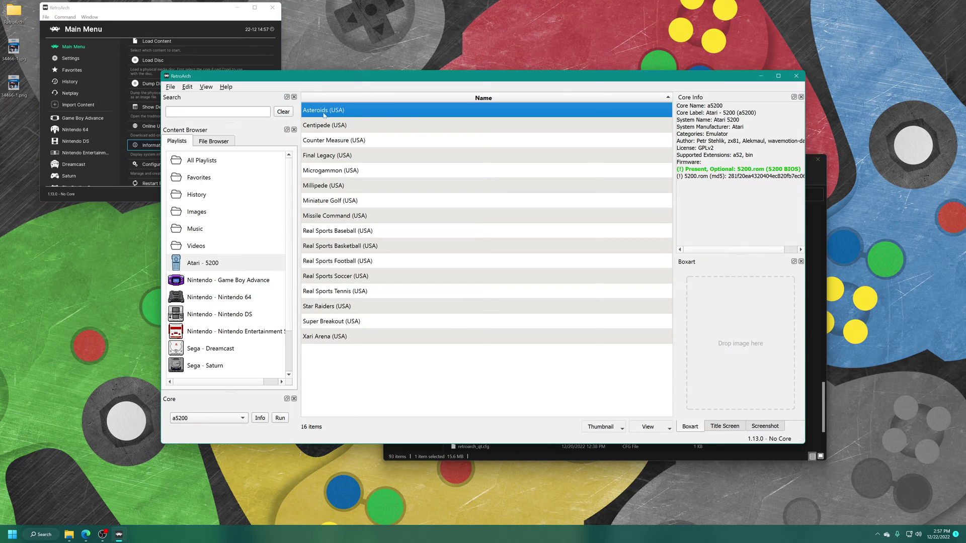
{"action": "left_click_drag", "start_coordinate": [14, 84], "coordinate": [711, 320]}
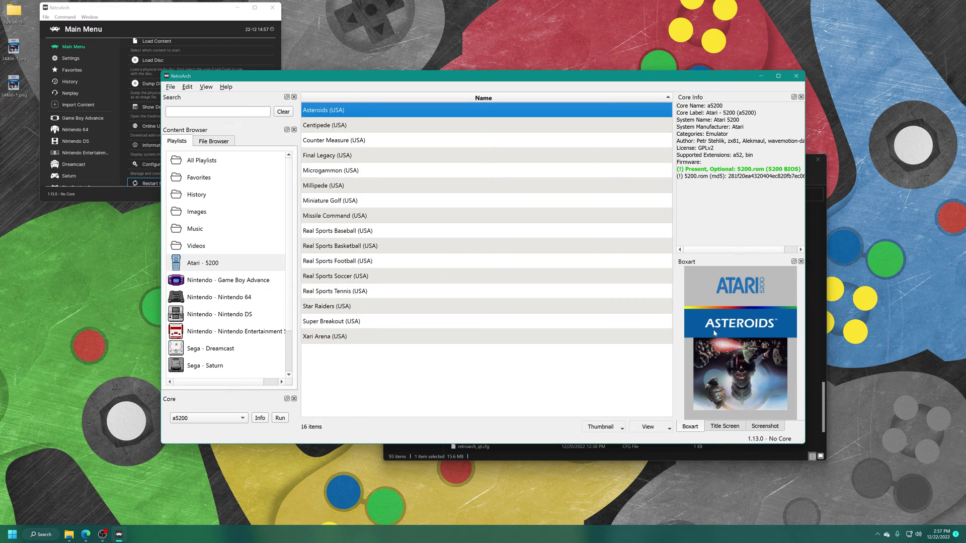
{"action": "left_click", "coordinate": [316, 127]}
{"action": "left_click", "coordinate": [319, 113]}
Step: Close the desktop menu window and restart RetroArch in full screen
{"action": "left_click", "coordinate": [795, 78]}
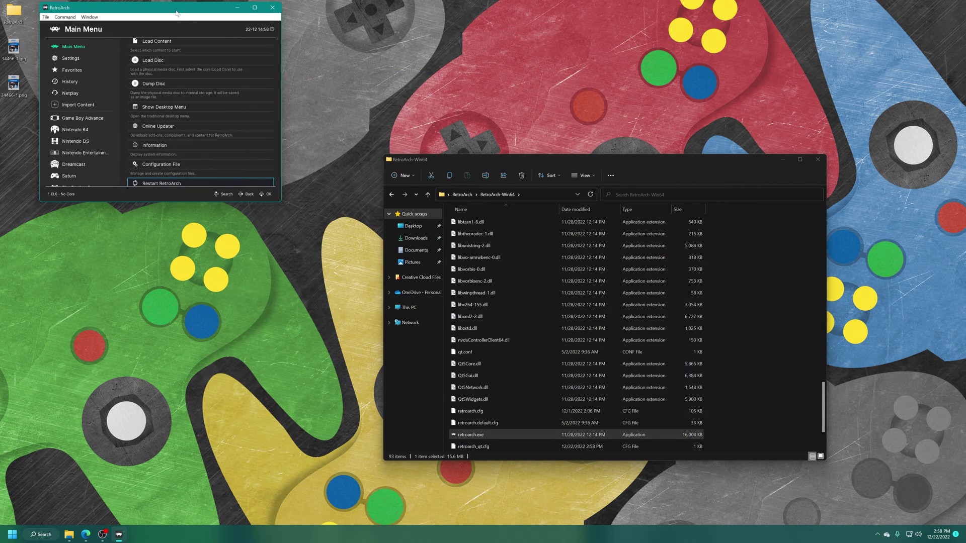
{"action": "key", "text": "Return"}
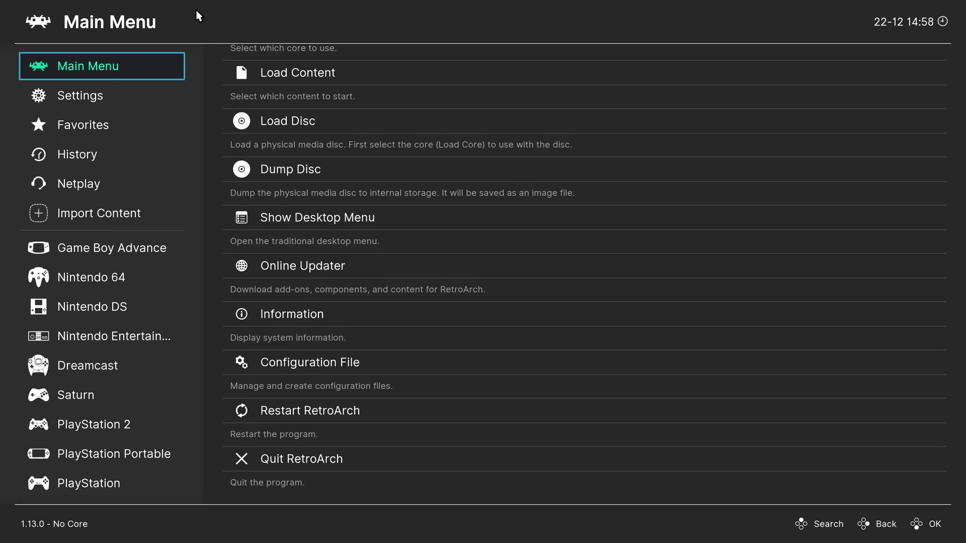
{"action": "left_click", "coordinate": [286, 416]}
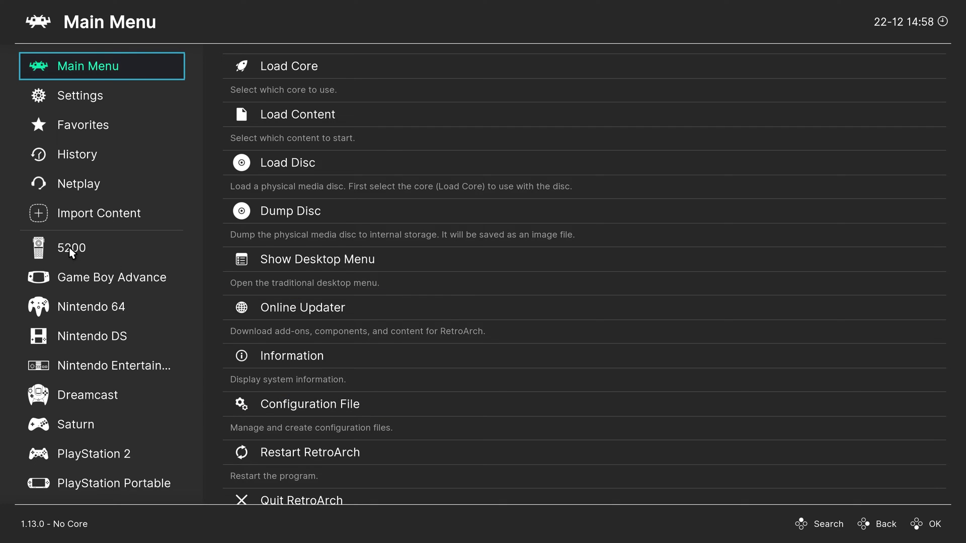
Step: Open the 5200 playlist and run Asteroids (USA)
{"action": "left_click", "coordinate": [69, 248]}
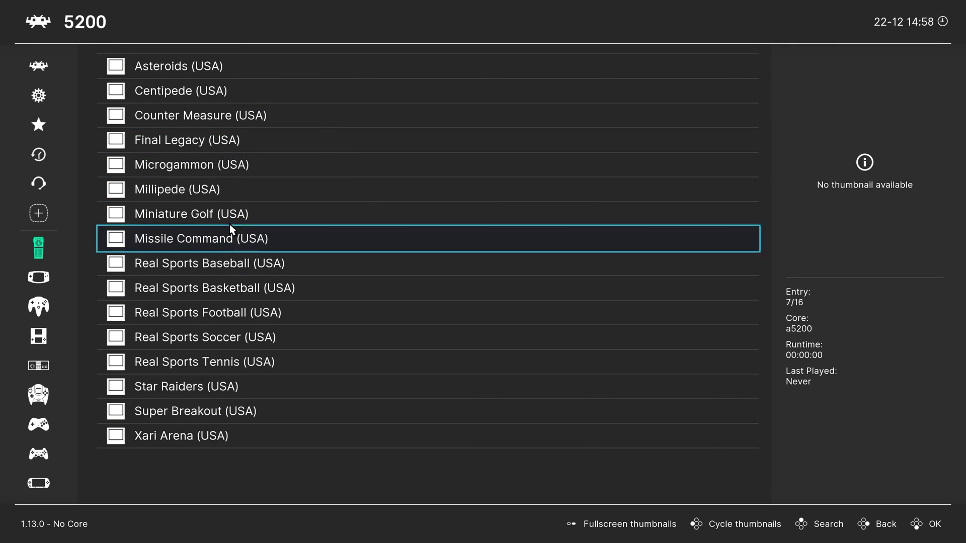
{"action": "left_click", "coordinate": [210, 71]}
{"action": "left_click", "coordinate": [149, 65]}
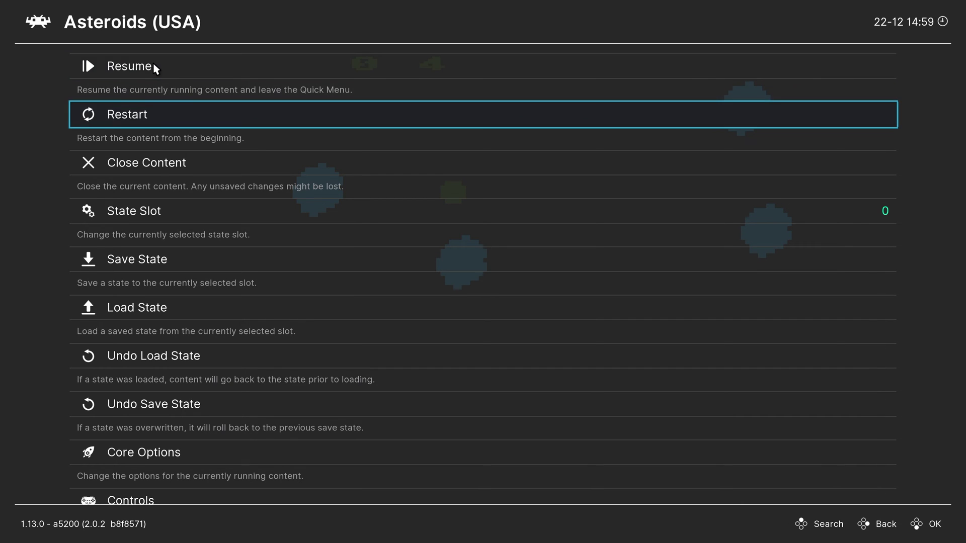
Step: Open the Port 1 Controls of Asteroids (USA) and examine the mappings from the D-Pad to the left analog stick
{"action": "key", "text": "Return"}
{"action": "key", "text": "Down"}
{"action": "key", "text": "Down"}
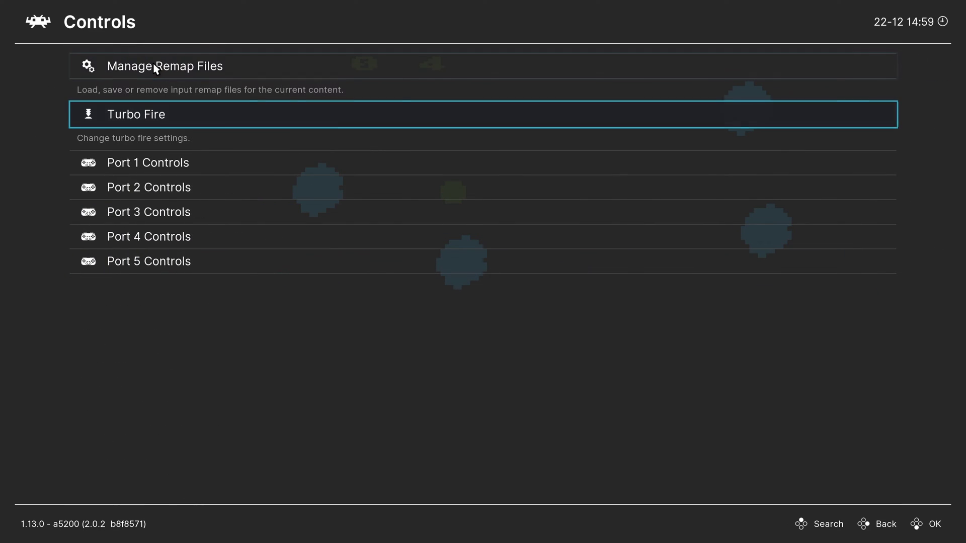
{"action": "key", "text": "Return"}
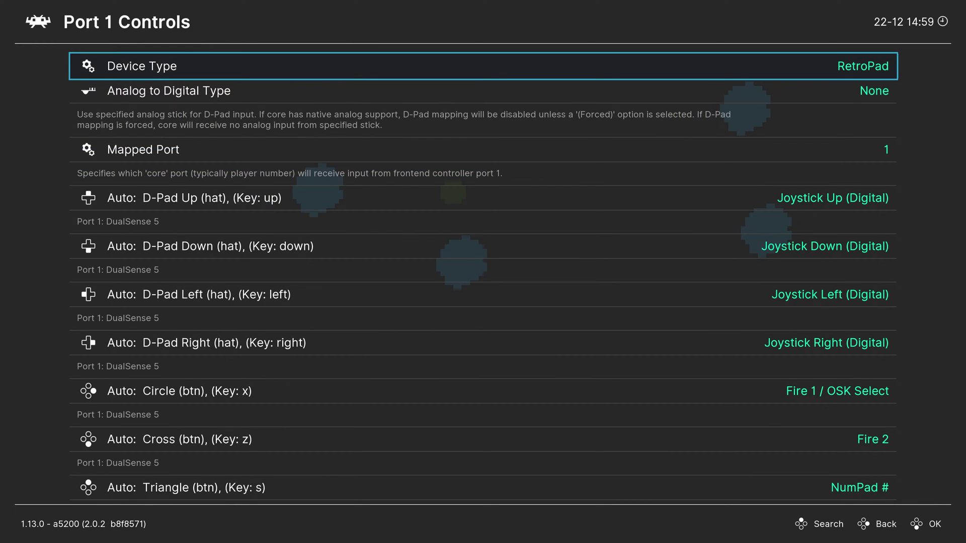
{"action": "key", "text": "Down"}
{"action": "key", "text": "Down"}
{"action": "key", "text": "Down"}
{"action": "key", "text": "Down"}
{"action": "key", "text": "Down"}
{"action": "key", "text": "Down"}
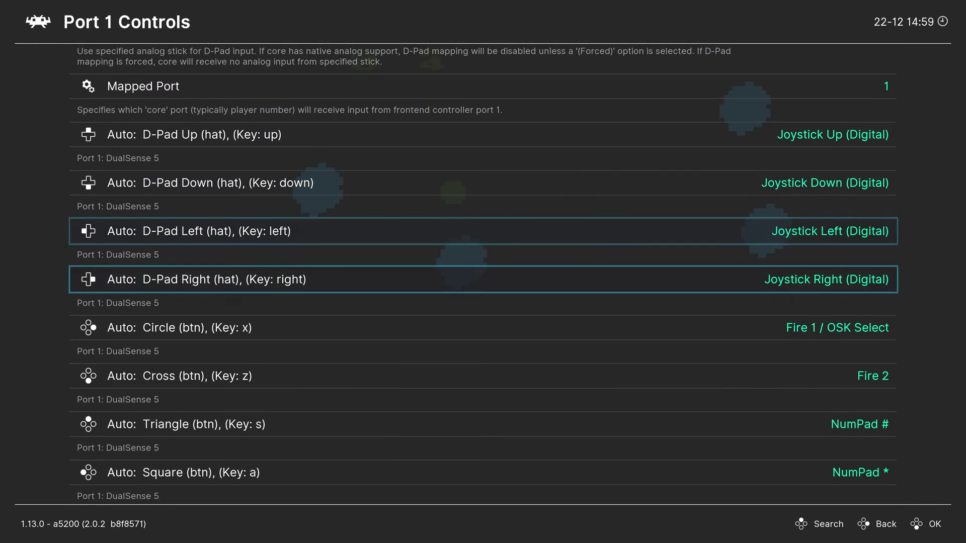
{"action": "key", "text": "Down"}
{"action": "key", "text": "Down"}
{"action": "key", "text": "Down"}
{"action": "key", "text": "Down"}
{"action": "key", "text": "Down"}
{"action": "key", "text": "Down"}
{"action": "key", "text": "Down"}
{"action": "key", "text": "Down"}
{"action": "key", "text": "Down"}
{"action": "key", "text": "Down"}
{"action": "key", "text": "Down"}
{"action": "key", "text": "Down"}
{"action": "key", "text": "Down"}
{"action": "key", "text": "Down"}
{"action": "key", "text": "Down"}
{"action": "key", "text": "Down"}
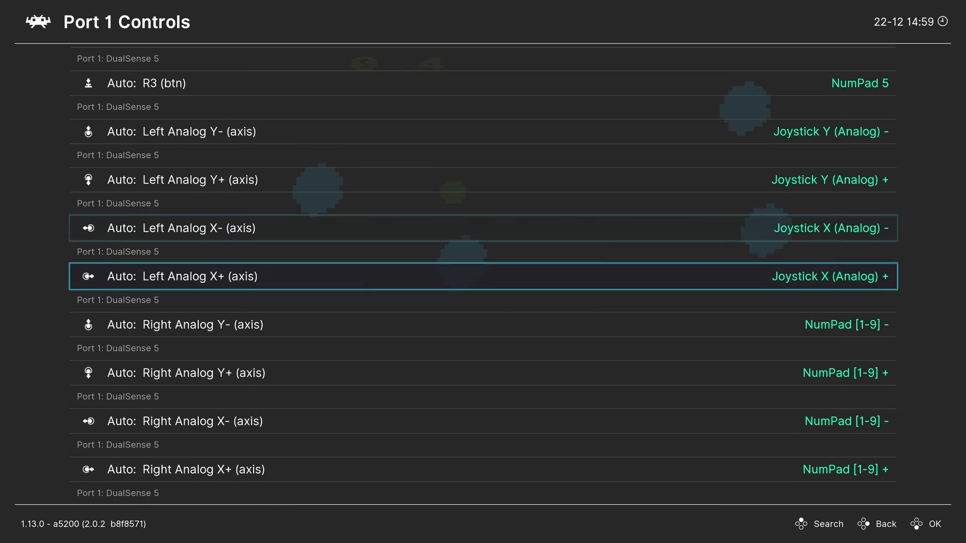
Step: Examine the NumPad [1-9] mappings assigned to the right analog stick axes of port 1
{"action": "key", "text": "Down"}
{"action": "key", "text": "Down"}
{"action": "key", "text": "Down"}
{"action": "key", "text": "Down"}
{"action": "key", "text": "Up"}
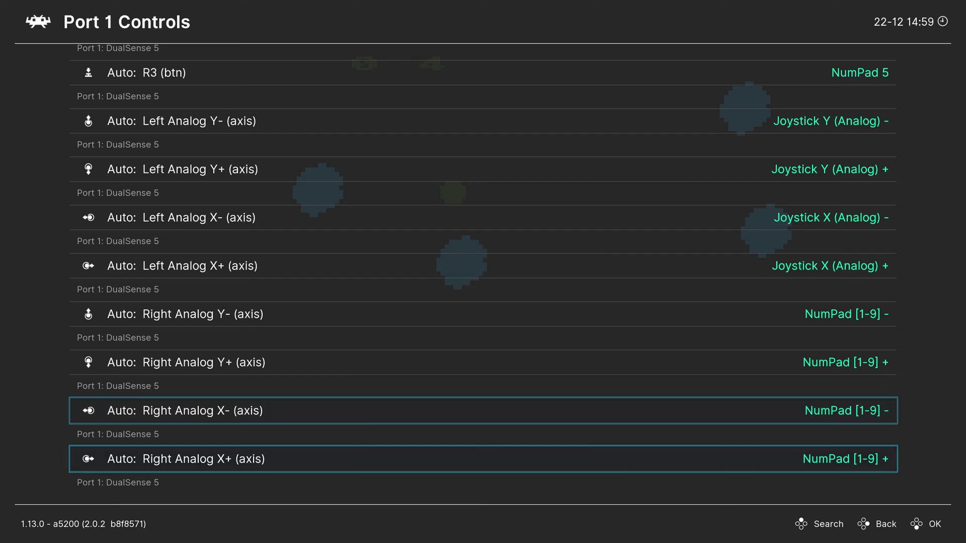
{"action": "key", "text": "Up"}
{"action": "key", "text": "Up"}
{"action": "key", "text": "Up"}
{"action": "key", "text": "Down"}
{"action": "key", "text": "Down"}
{"action": "key", "text": "Down"}
{"action": "key", "text": "Down"}
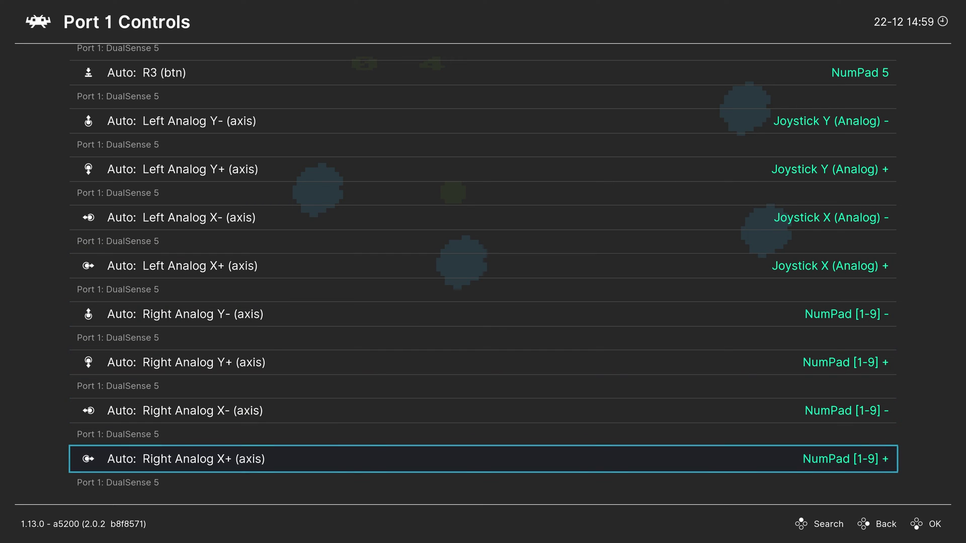
{"action": "key", "text": "Up"}
{"action": "key", "text": "Up"}
{"action": "key", "text": "Up"}
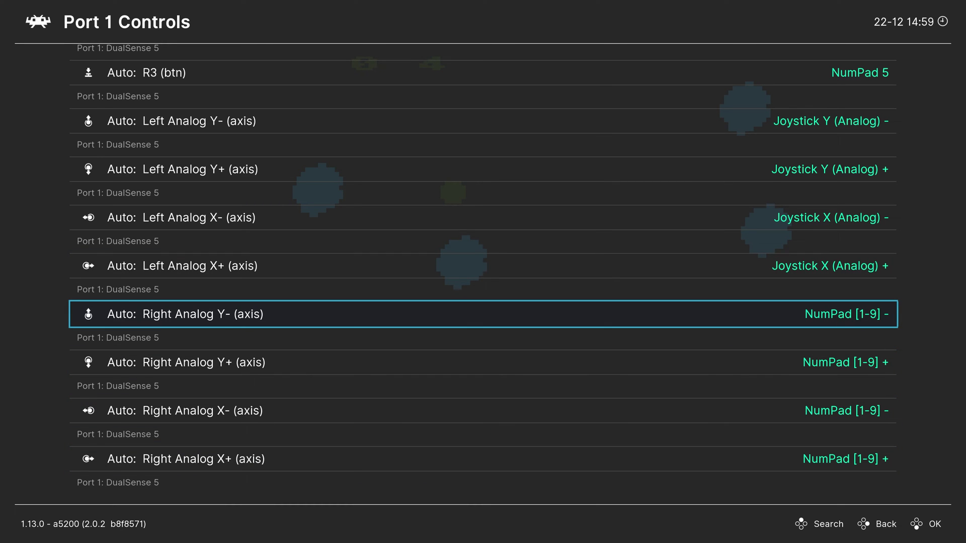
Step: Recheck the port 1 button and D-Pad mappings, including Start, Pause and the fire buttons, and return to the Controls list
{"action": "key", "text": "Up"}
{"action": "key", "text": "Up"}
{"action": "key", "text": "Up"}
{"action": "key", "text": "Up"}
{"action": "key", "text": "Up"}
{"action": "key", "text": "Up"}
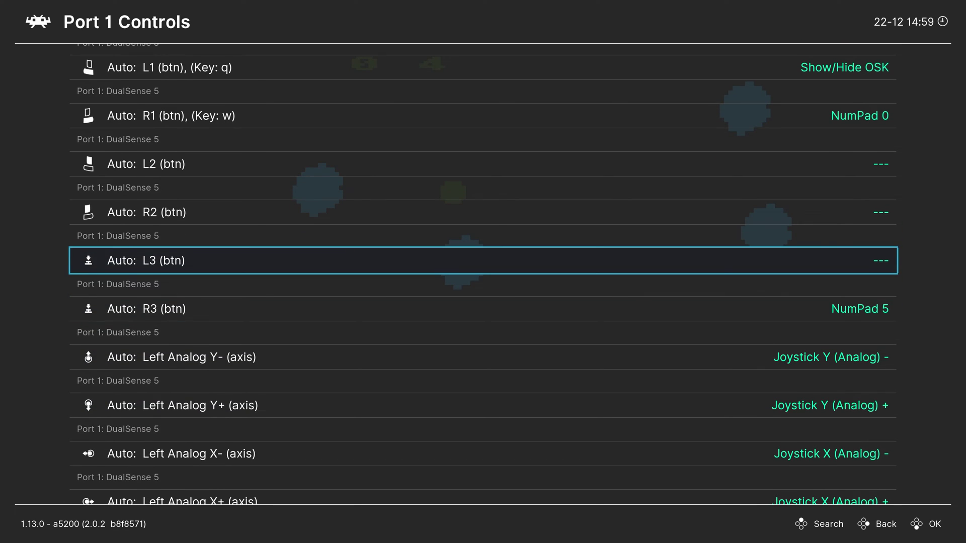
{"action": "key", "text": "Up"}
{"action": "key", "text": "Up"}
{"action": "key", "text": "Up"}
{"action": "key", "text": "Up"}
{"action": "key", "text": "Up"}
{"action": "key", "text": "Up"}
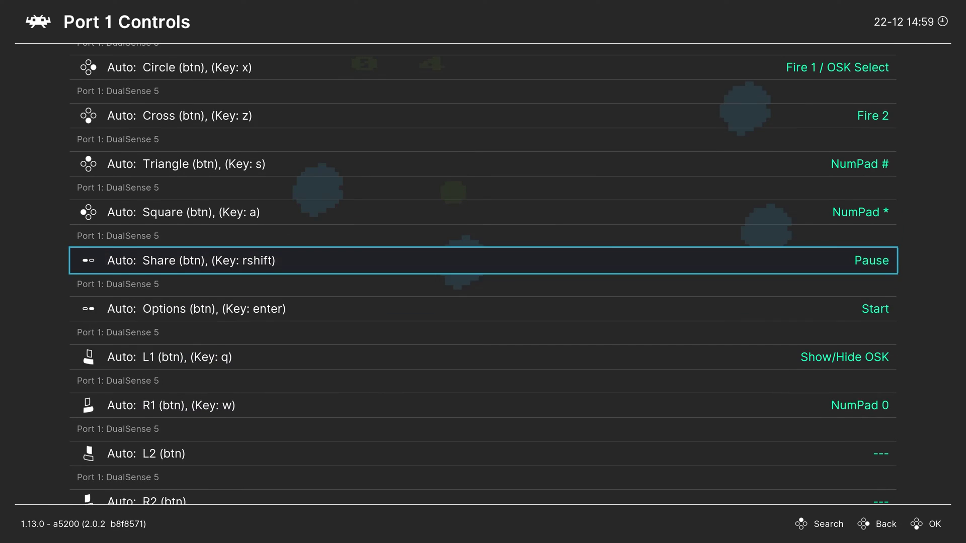
{"action": "key", "text": "Up"}
{"action": "key", "text": "Up"}
{"action": "key", "text": "Up"}
{"action": "key", "text": "Up"}
{"action": "key", "text": "Up"}
{"action": "key", "text": "Up"}
{"action": "key", "text": "Up"}
{"action": "key", "text": "Up"}
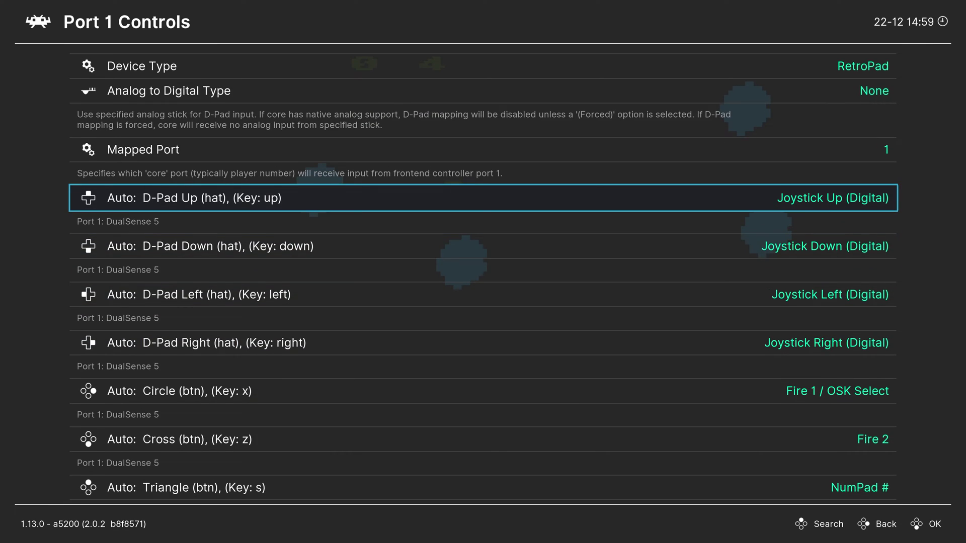
{"action": "key", "text": "Down"}
{"action": "key", "text": "Down"}
{"action": "key", "text": "Down"}
{"action": "key", "text": "Down"}
{"action": "key", "text": "Down"}
{"action": "key", "text": "Down"}
{"action": "key", "text": "Down"}
{"action": "key", "text": "Down"}
{"action": "key", "text": "Down"}
{"action": "key", "text": "Down"}
{"action": "key", "text": "Up"}
{"action": "key", "text": "Up"}
{"action": "key", "text": "Up"}
{"action": "key", "text": "Up"}
{"action": "key", "text": "Up"}
{"action": "key", "text": "Up"}
{"action": "key", "text": "Up"}
{"action": "key", "text": "Up"}
{"action": "key", "text": "Up"}
{"action": "key", "text": "Up"}
{"action": "key", "text": "Up"}
{"action": "key", "text": "Up"}
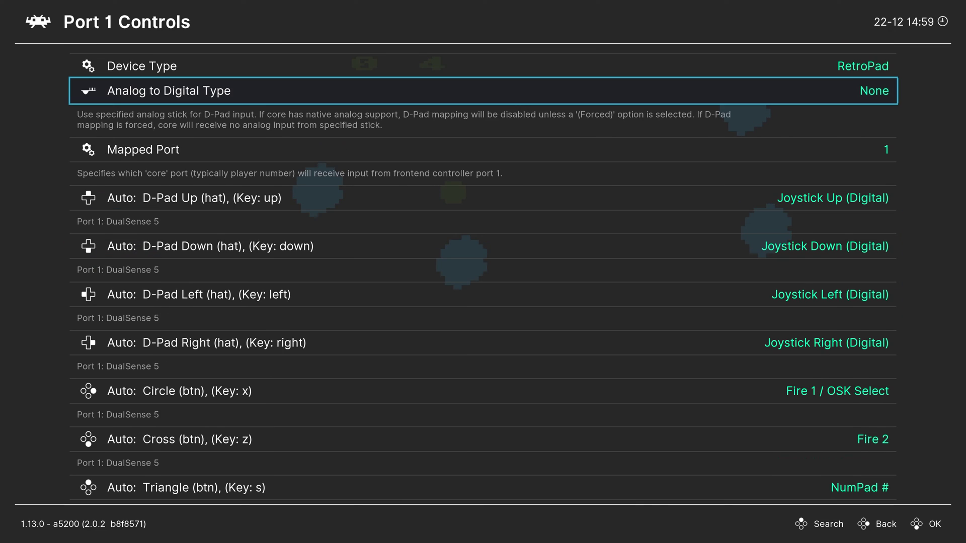
{"action": "key", "text": "BackSpace"}
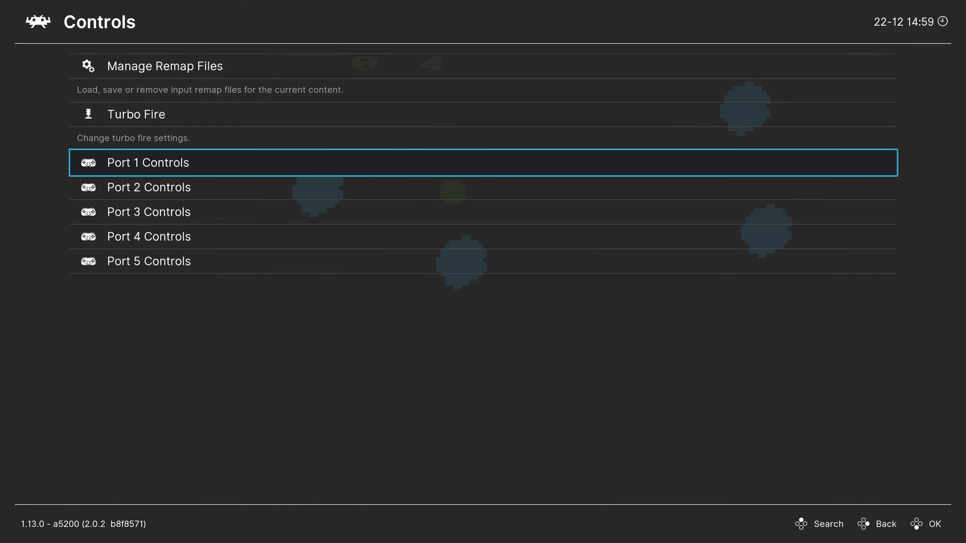
Step: Look at the remap file saving options for the game, content directory and core, and return to the Quick Menu
{"action": "key", "text": "Up"}
{"action": "key", "text": "Up"}
{"action": "key", "text": "Return"}
{"action": "key", "text": "Down"}
{"action": "key", "text": "Down"}
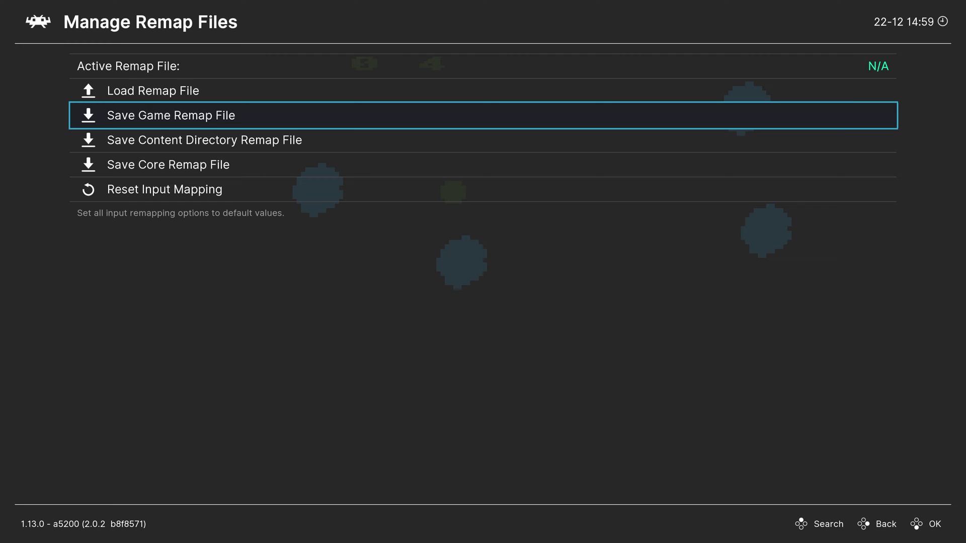
{"action": "key", "text": "BackSpace"}
{"action": "key", "text": "BackSpace"}
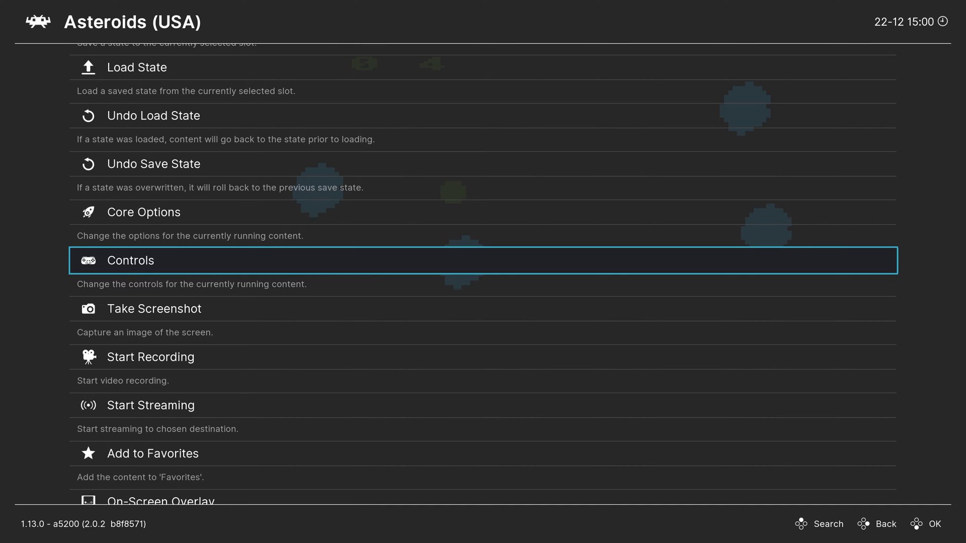
Step: Open the core options and select Official as the BIOS
{"action": "key", "text": "Up"}
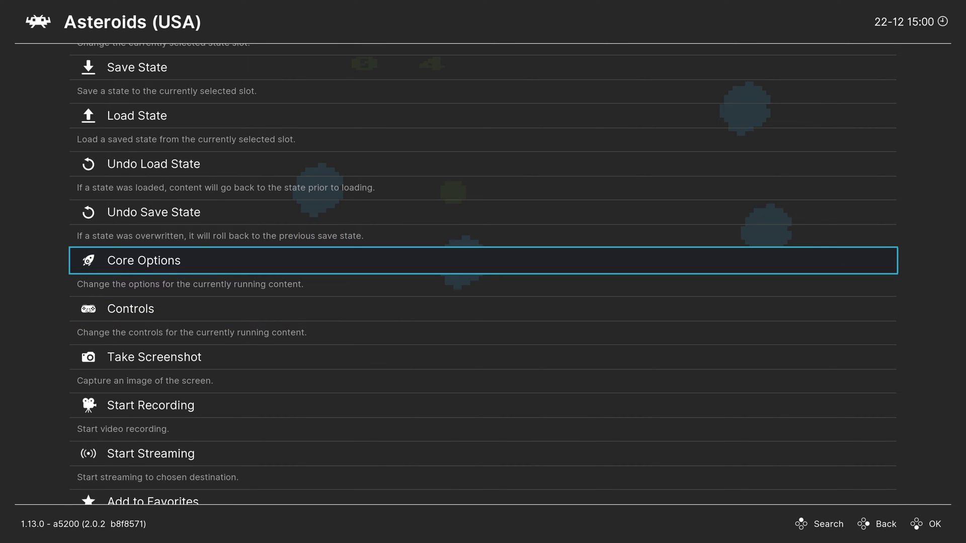
{"action": "key", "text": "Return"}
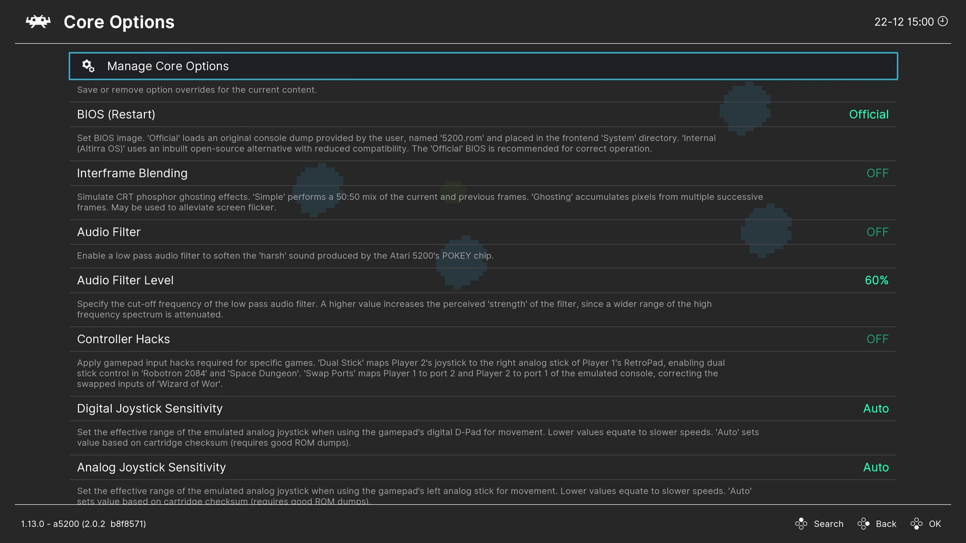
{"action": "key", "text": "Down"}
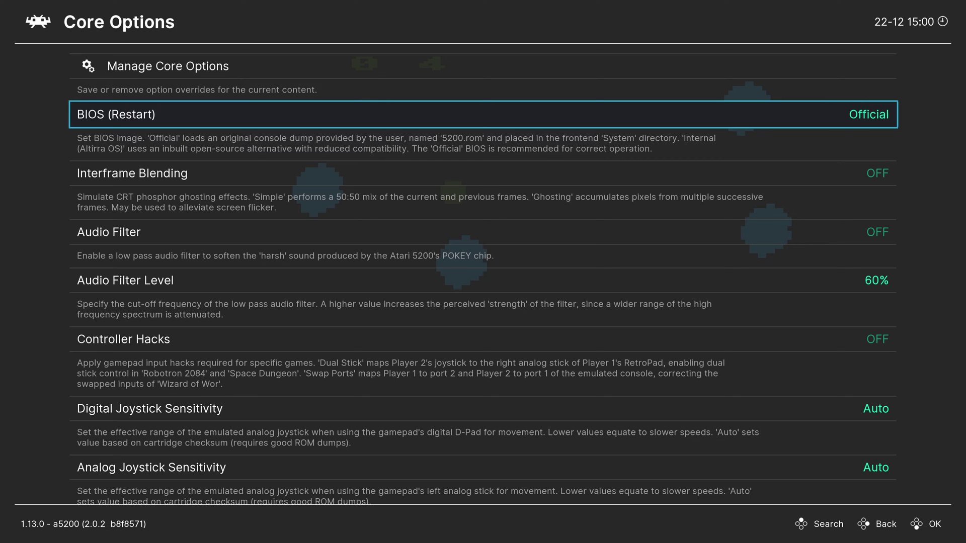
{"action": "key", "text": "Return"}
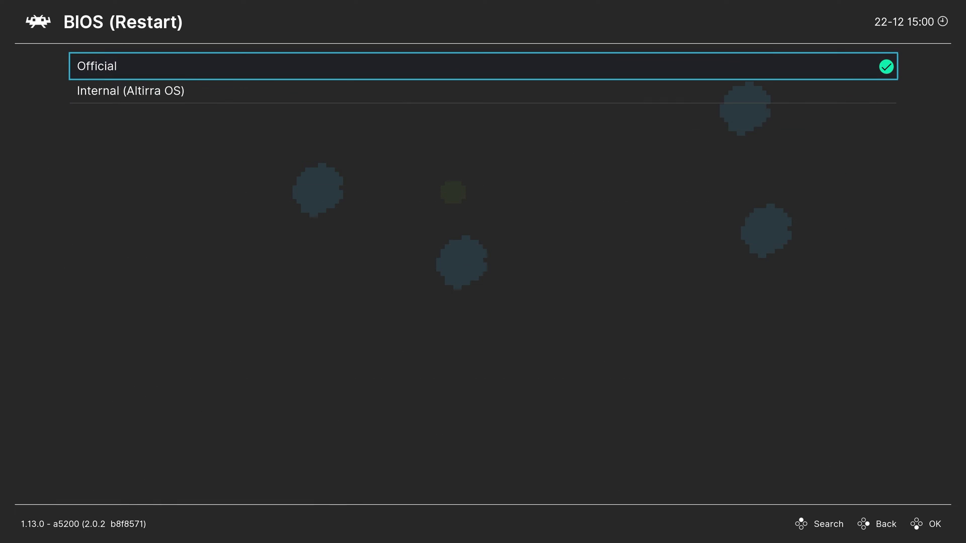
{"action": "key", "text": "Down"}
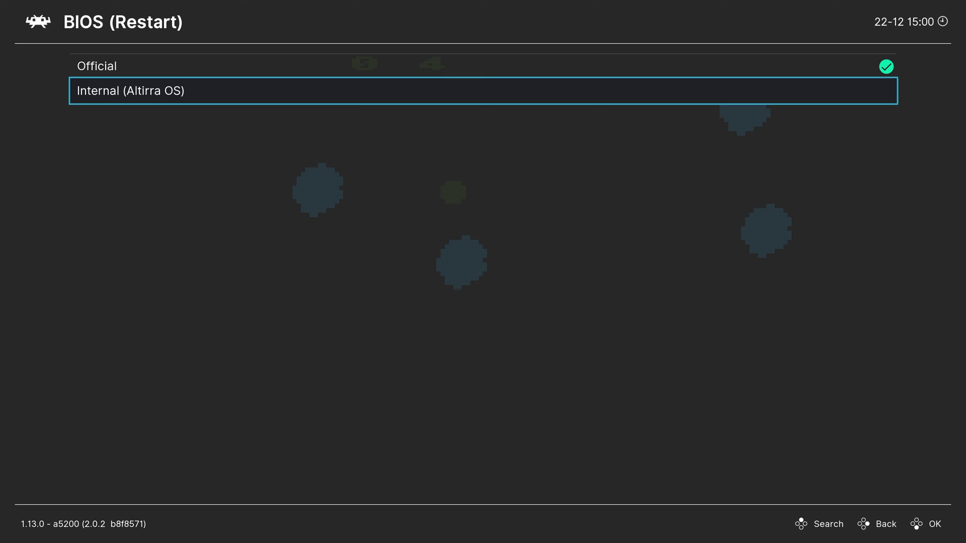
{"action": "key", "text": "Up"}
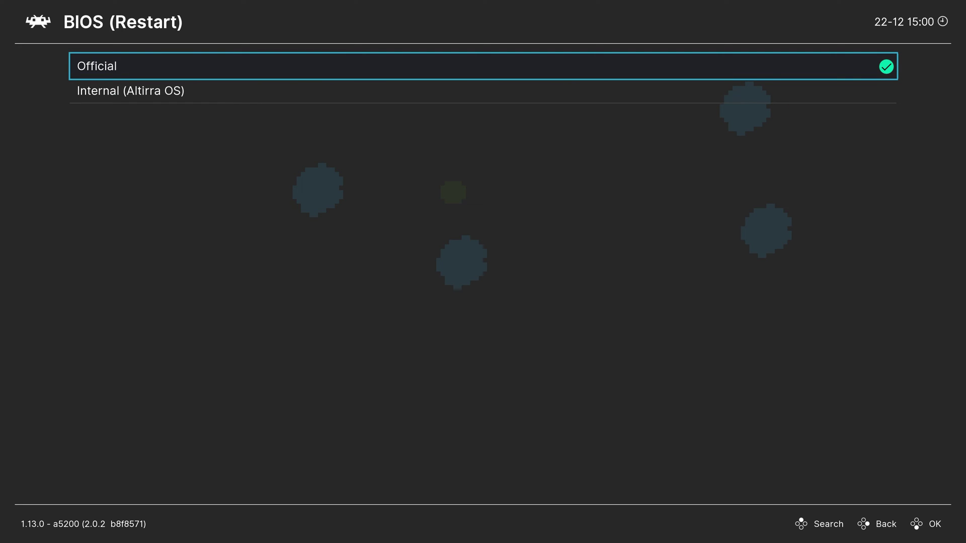
{"action": "key", "text": "Return"}
Step: Set Interframe Blending to Ghosting (65%)
{"action": "key", "text": "Down"}
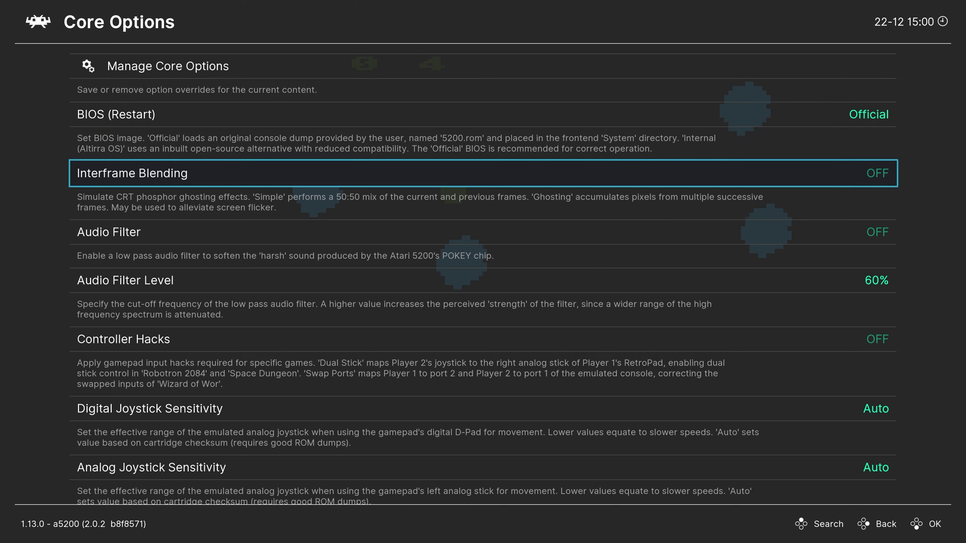
{"action": "key", "text": "Return"}
{"action": "key", "text": "Down"}
{"action": "key", "text": "Down"}
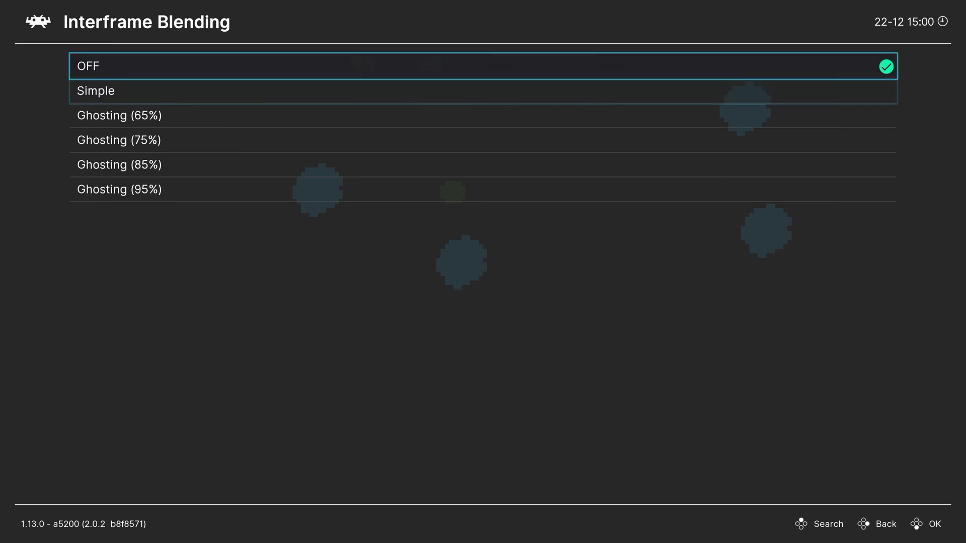
{"action": "key", "text": "Return"}
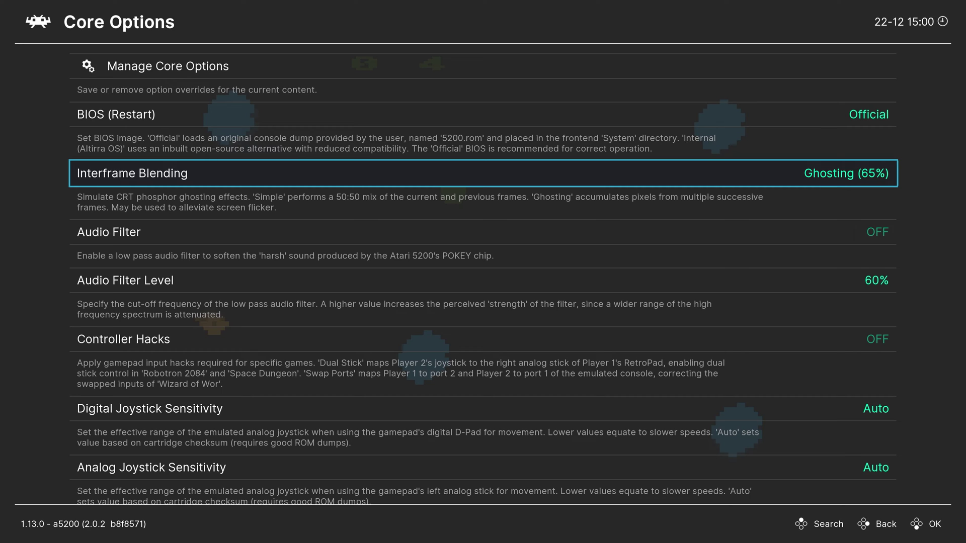
Step: Turn the Audio Filter on and back off
{"action": "key", "text": "Down"}
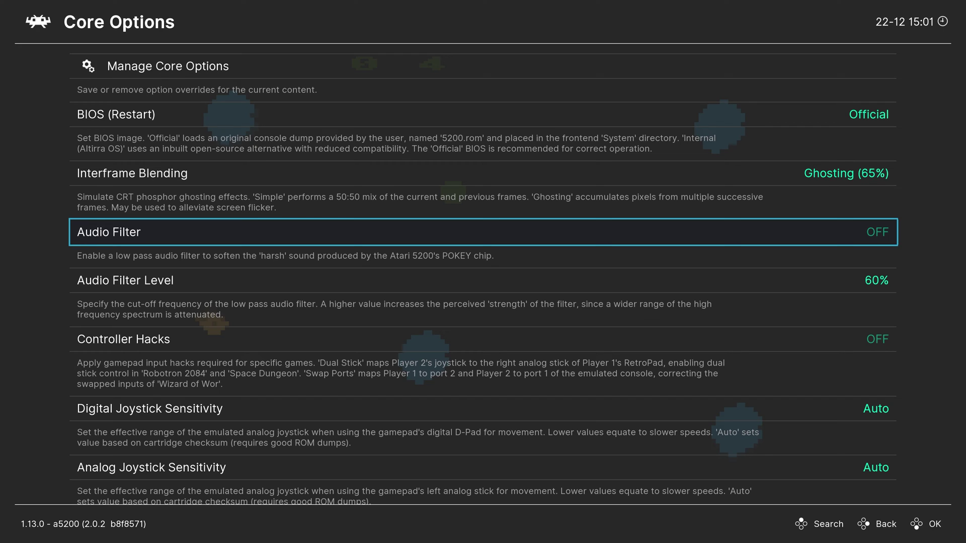
{"action": "key", "text": "Right"}
{"action": "key", "text": "Down"}
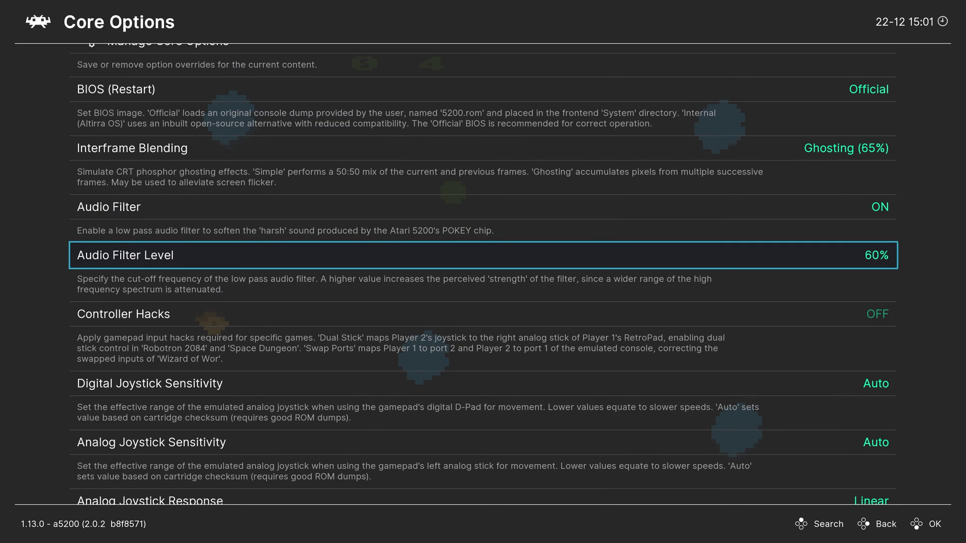
{"action": "key", "text": "Up"}
{"action": "key", "text": "Left"}
Step: Examine the Dual Stick and Swap Ports choices of Controller Hacks and keep the option OFF
{"action": "key", "text": "Down"}
{"action": "key", "text": "Down"}
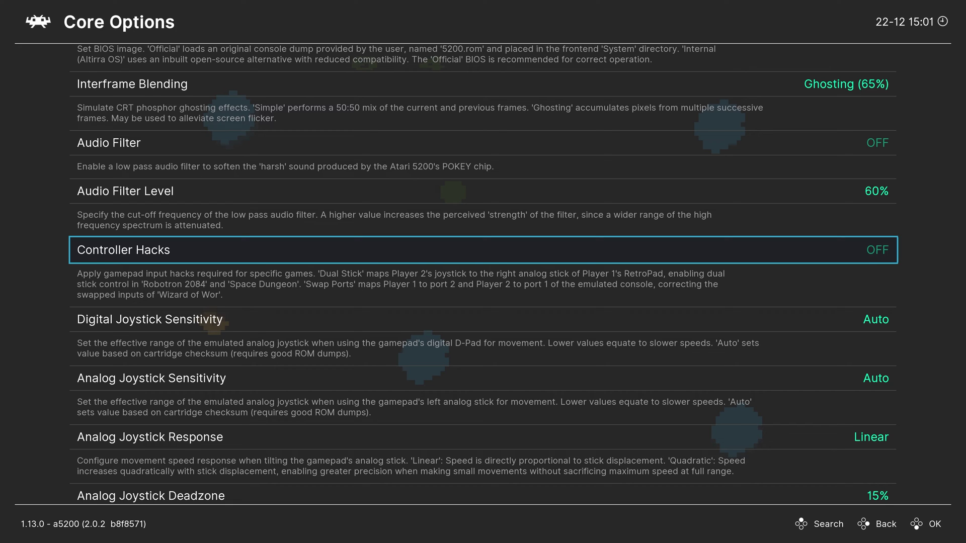
{"action": "key", "text": "Return"}
{"action": "key", "text": "Down"}
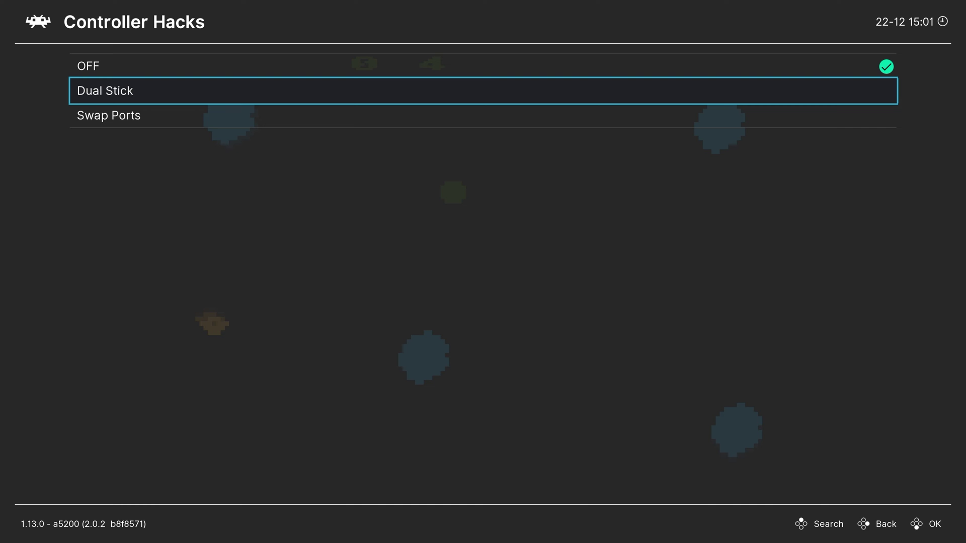
{"action": "key", "text": "Down"}
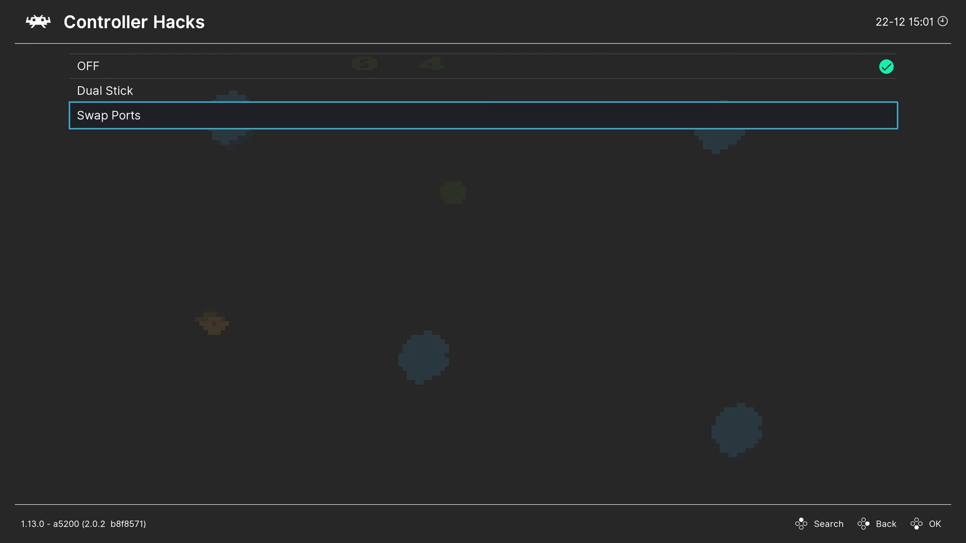
{"action": "key", "text": "Down"}
{"action": "key", "text": "Return"}
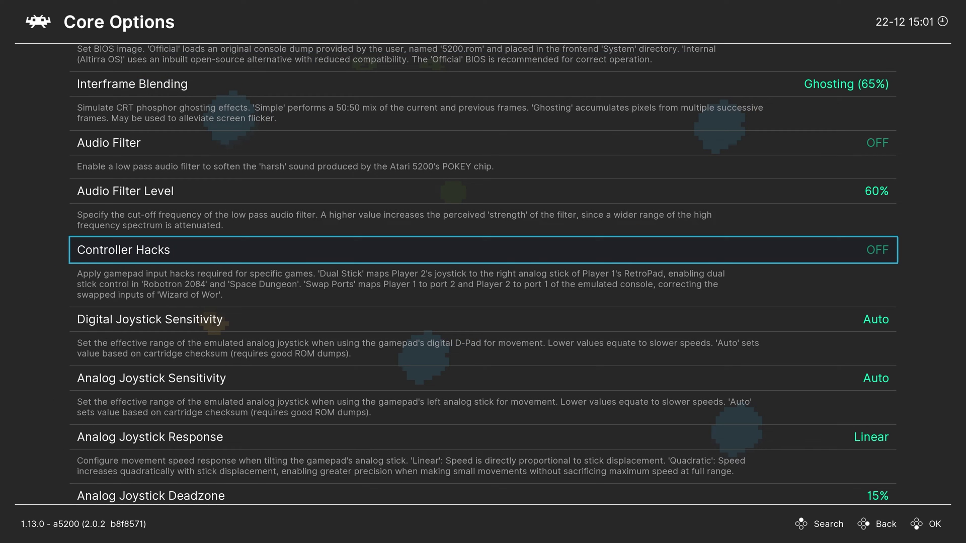
Step: Examine the available Digital Joystick Sensitivity percentages and keep the option on Auto
{"action": "key", "text": "Down"}
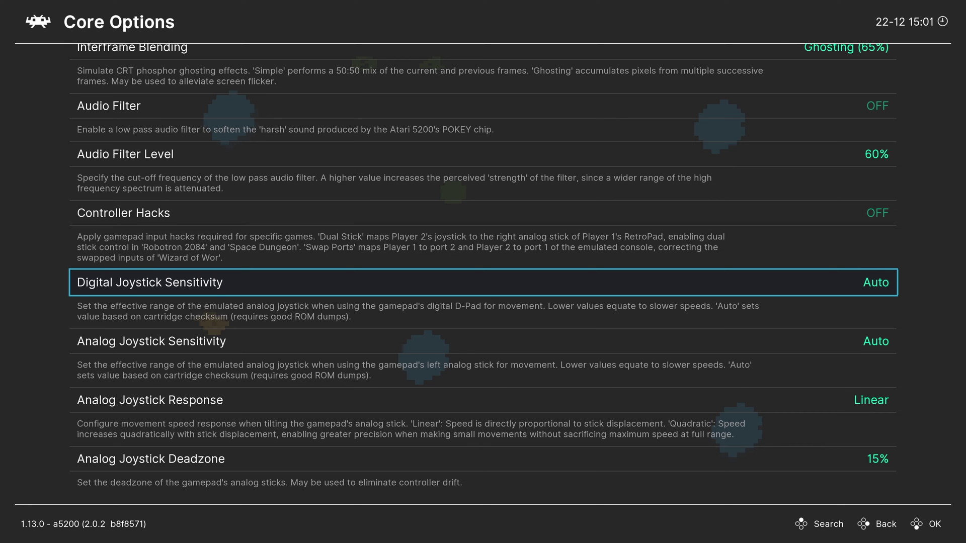
{"action": "key", "text": "Return"}
{"action": "key", "text": "Down"}
{"action": "key", "text": "Down"}
{"action": "key", "text": "Down"}
{"action": "key", "text": "Down"}
{"action": "key", "text": "Down"}
{"action": "key", "text": "Down"}
{"action": "key", "text": "Down"}
{"action": "key", "text": "Down"}
{"action": "key", "text": "Down"}
{"action": "key", "text": "Down"}
{"action": "key", "text": "Down"}
{"action": "key", "text": "Down"}
{"action": "key", "text": "Down"}
{"action": "key", "text": "Down"}
{"action": "key", "text": "Down"}
{"action": "key", "text": "Down"}
{"action": "key", "text": "Down"}
{"action": "key", "text": "Down"}
{"action": "key", "text": "Down"}
{"action": "key", "text": "Down"}
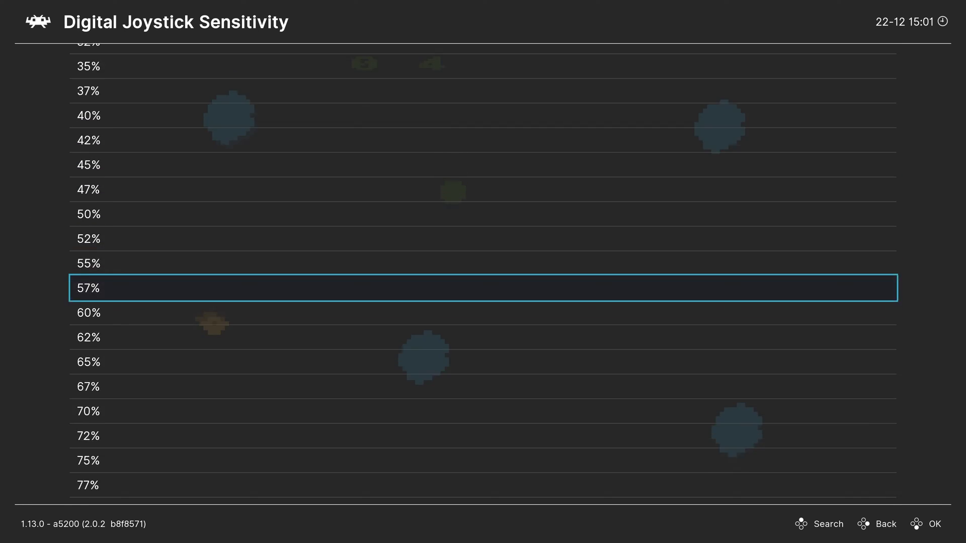
{"action": "key", "text": "Down"}
{"action": "key", "text": "Down"}
{"action": "key", "text": "Down"}
{"action": "key", "text": "Down"}
{"action": "key", "text": "Down"}
{"action": "key", "text": "Down"}
{"action": "key", "text": "Down"}
{"action": "key", "text": "Down"}
{"action": "key", "text": "Down"}
{"action": "key", "text": "Down"}
{"action": "key", "text": "Down"}
{"action": "key", "text": "Down"}
{"action": "key", "text": "Down"}
{"action": "key", "text": "Down"}
{"action": "key", "text": "Down"}
{"action": "key", "text": "Down"}
{"action": "key", "text": "Down"}
{"action": "key", "text": "Down"}
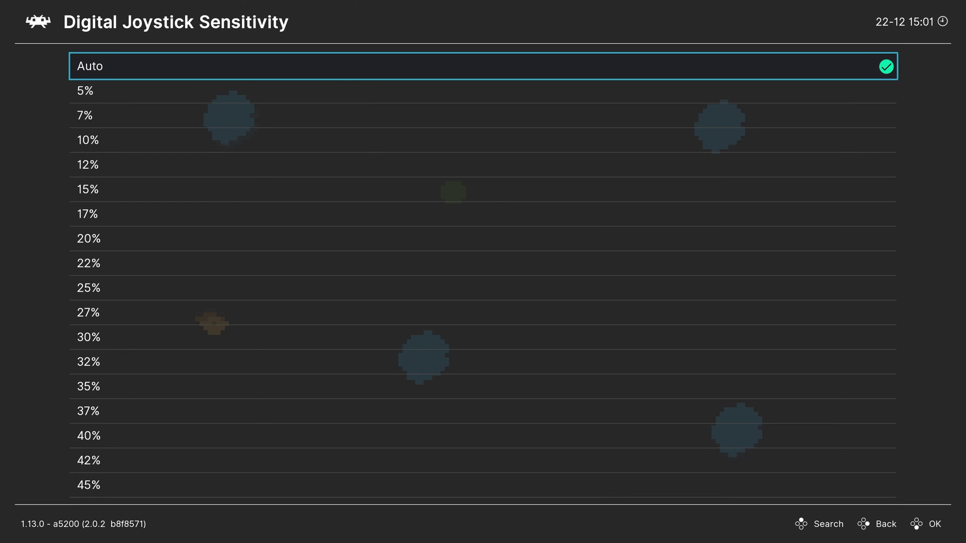
{"action": "key", "text": "Return"}
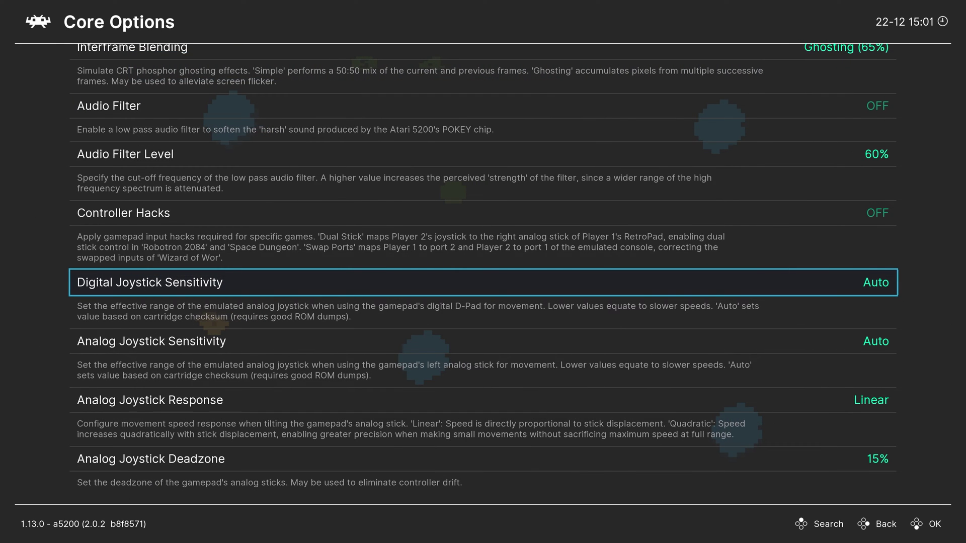
{"action": "key", "text": "Down"}
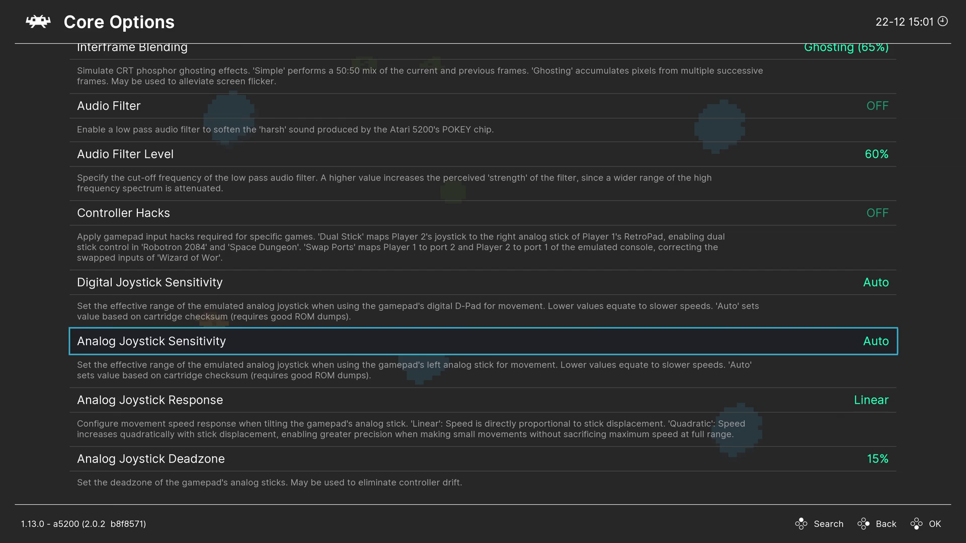
Step: Examine the available Analog Joystick Sensitivity choices and keep the option on Auto
{"action": "key", "text": "Return"}
{"action": "key", "text": "Up"}
{"action": "key", "text": "Down"}
{"action": "key", "text": "Return"}
Step: Compare the Linear and Quadratic choices of Analog Joystick Response and keep the option on Linear
{"action": "key", "text": "Down"}
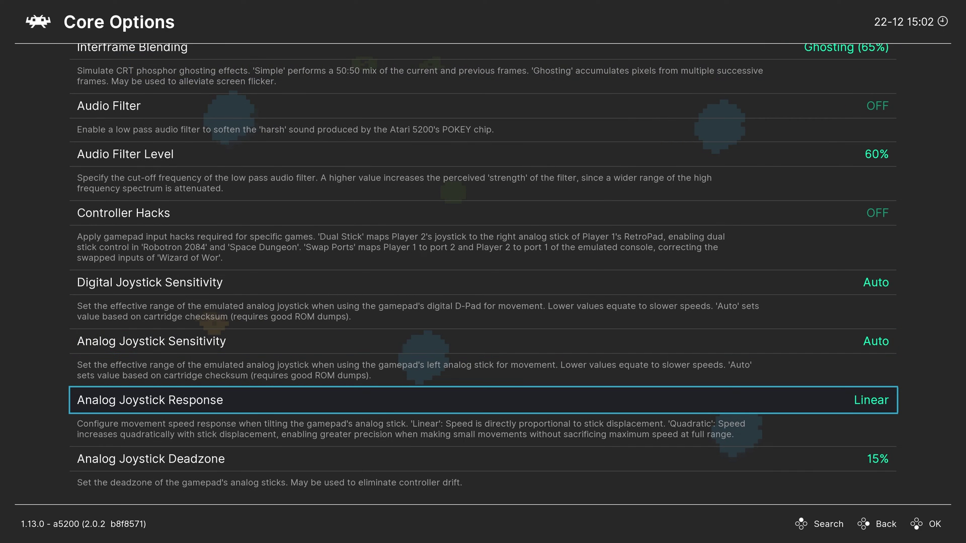
{"action": "key", "text": "Return"}
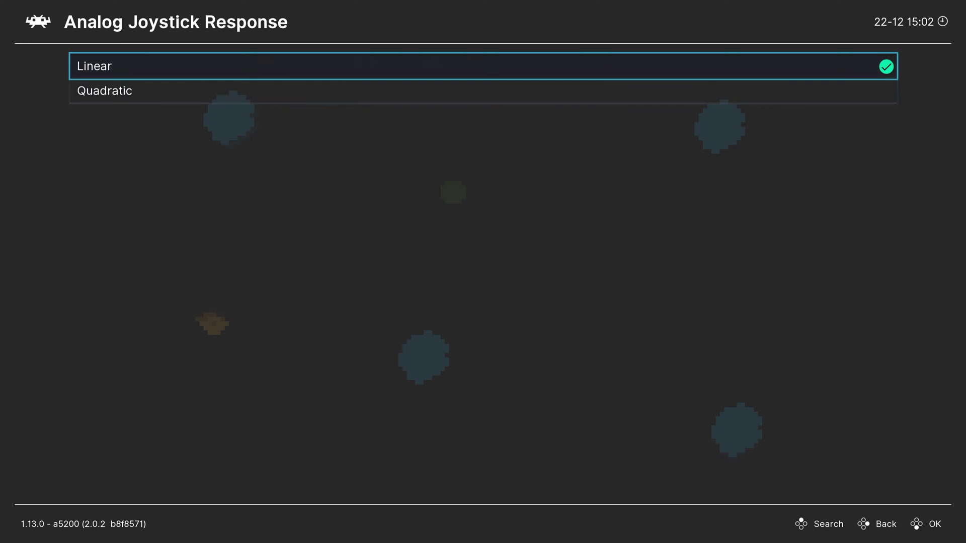
{"action": "key", "text": "Down"}
{"action": "key", "text": "Up"}
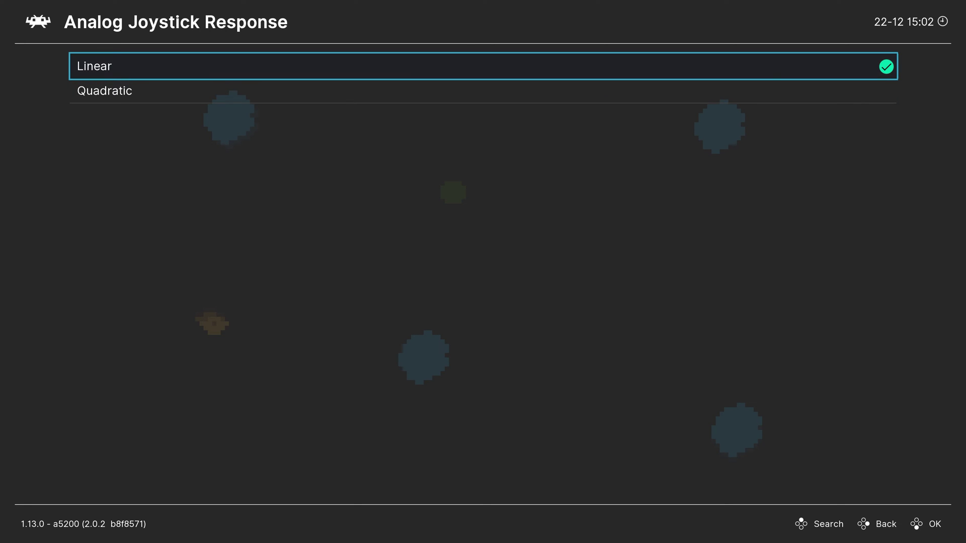
{"action": "key", "text": "Down"}
{"action": "key", "text": "Up"}
{"action": "key", "text": "Down"}
{"action": "key", "text": "Up"}
{"action": "key", "text": "Down"}
{"action": "key", "text": "Up"}
{"action": "key", "text": "Return"}
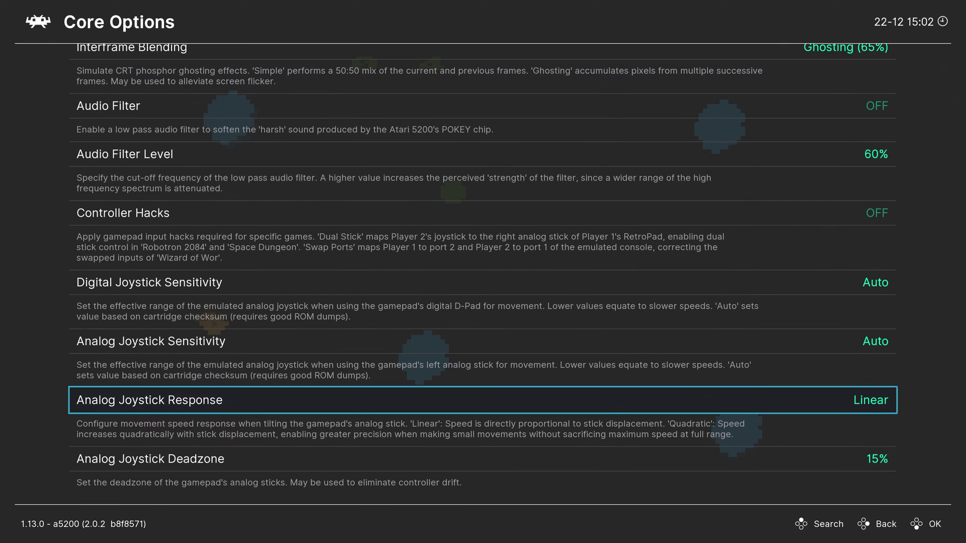
Step: Examine the available Analog Joystick Deadzone percentages and keep the option at 15%
{"action": "key", "text": "Down"}
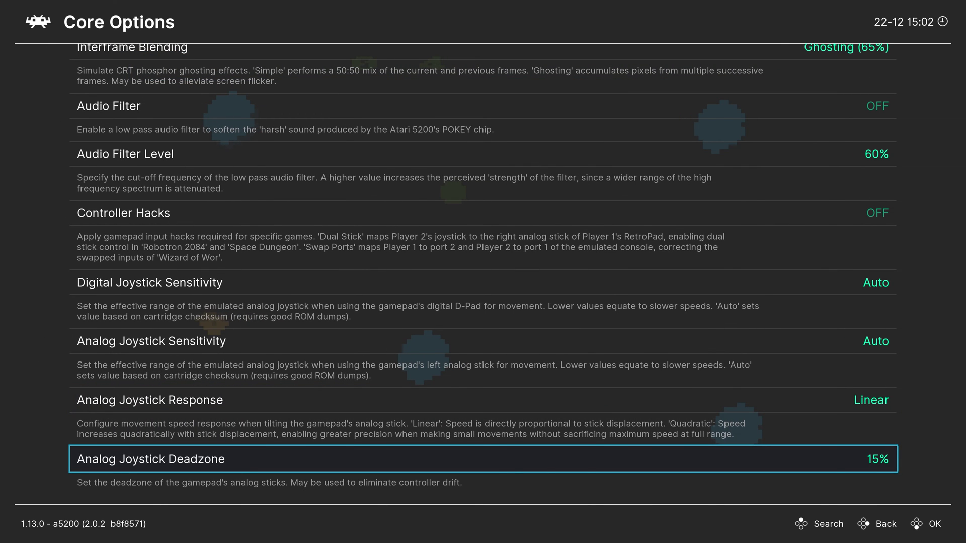
{"action": "key", "text": "Return"}
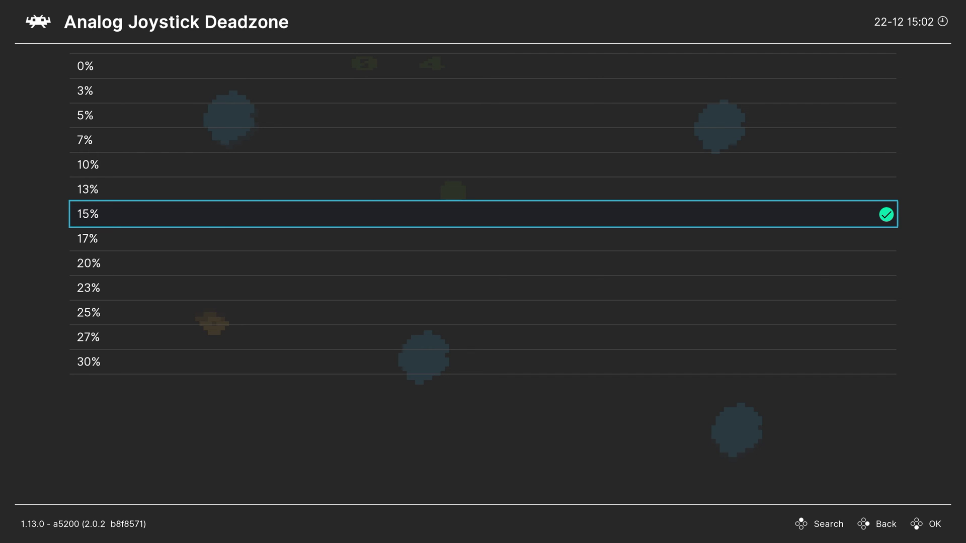
{"action": "key", "text": "Return"}
Step: Review the choices for saving or resetting the core options in Manage Core Options, then return to the Asteroids quick menu
{"action": "key", "text": "Down"}
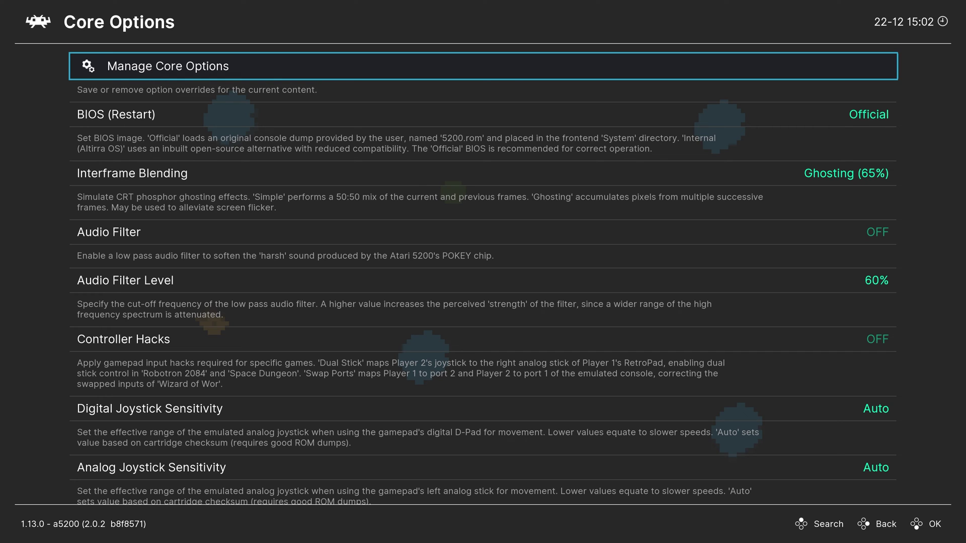
{"action": "key", "text": "Return"}
{"action": "key", "text": "Down"}
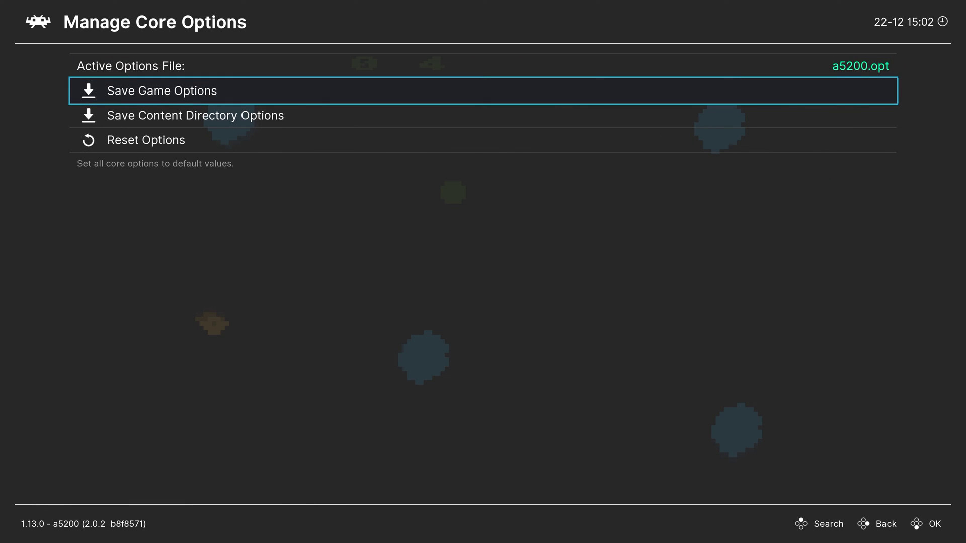
{"action": "key", "text": "BackSpace"}
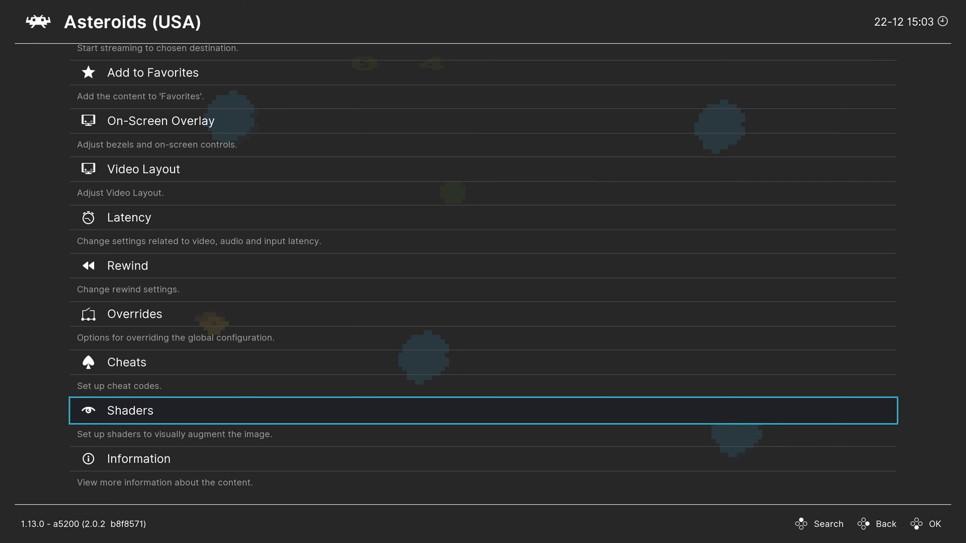
Step: Start loading a video shader preset for Asteroids and open the shaders_slang folder
{"action": "key", "text": "Return"}
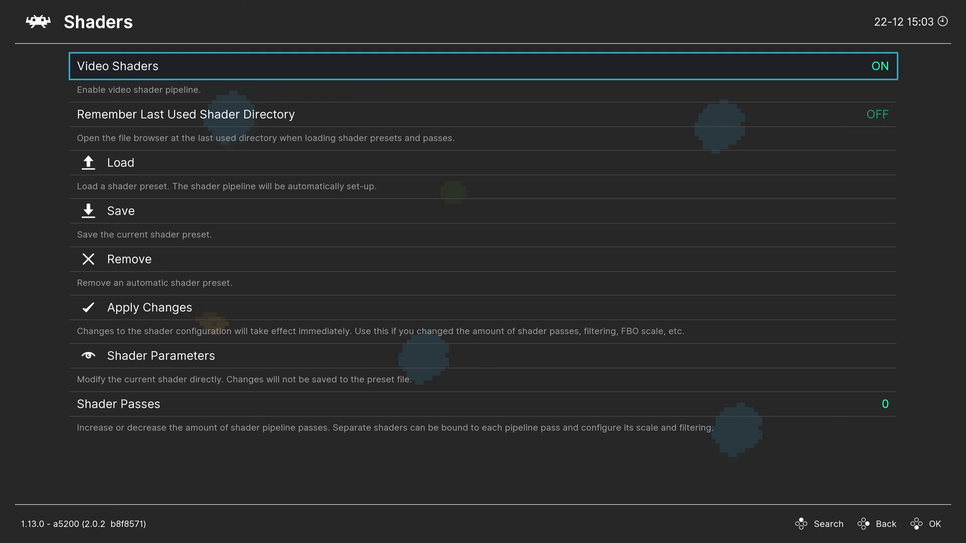
{"action": "key", "text": "Down"}
{"action": "key", "text": "Down"}
{"action": "key", "text": "Return"}
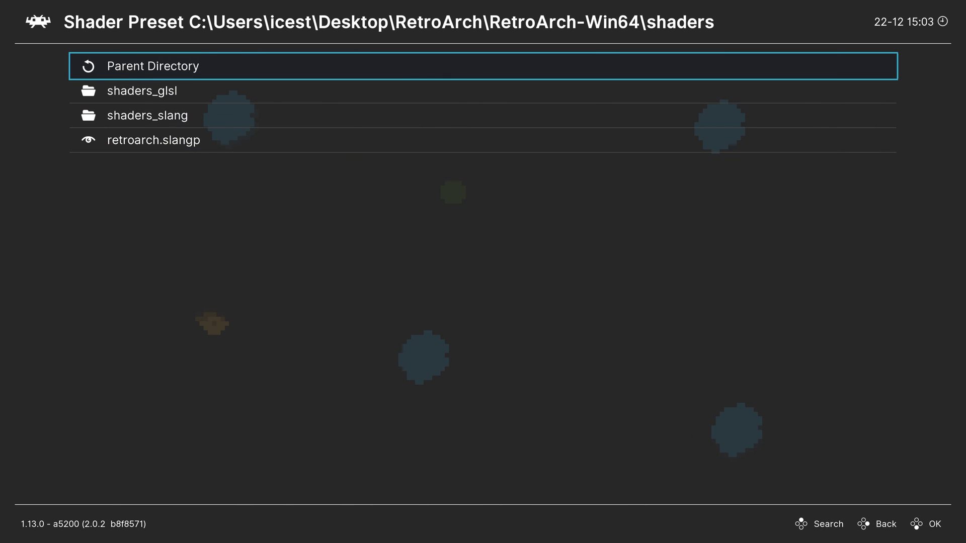
{"action": "key", "text": "Down"}
{"action": "key", "text": "Down"}
{"action": "key", "text": "Return"}
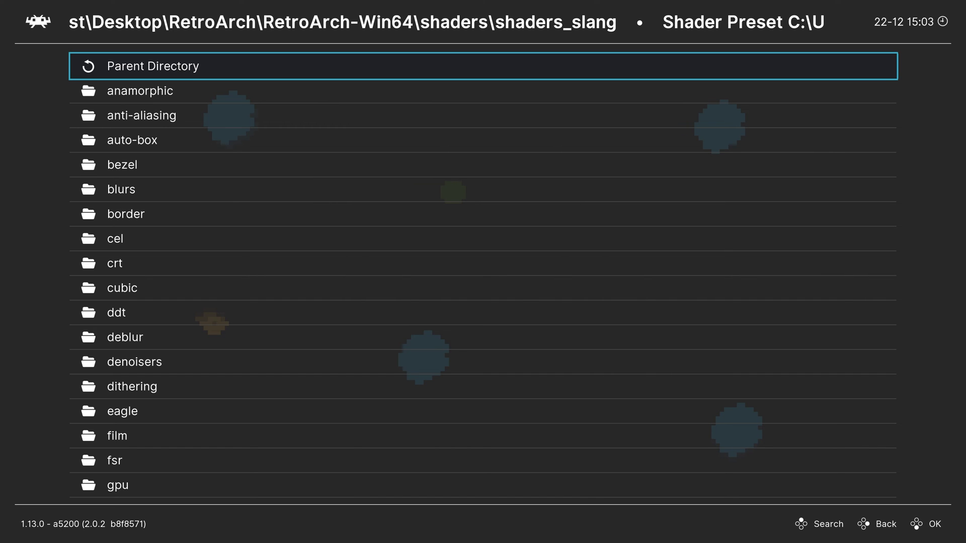
Step: Load the crt-easymode shader preset from the crt folder
{"action": "key", "text": "Down"}
{"action": "key", "text": "Down"}
{"action": "key", "text": "Down"}
{"action": "key", "text": "Down"}
{"action": "key", "text": "Down"}
{"action": "key", "text": "Down"}
{"action": "key", "text": "Down"}
{"action": "key", "text": "Down"}
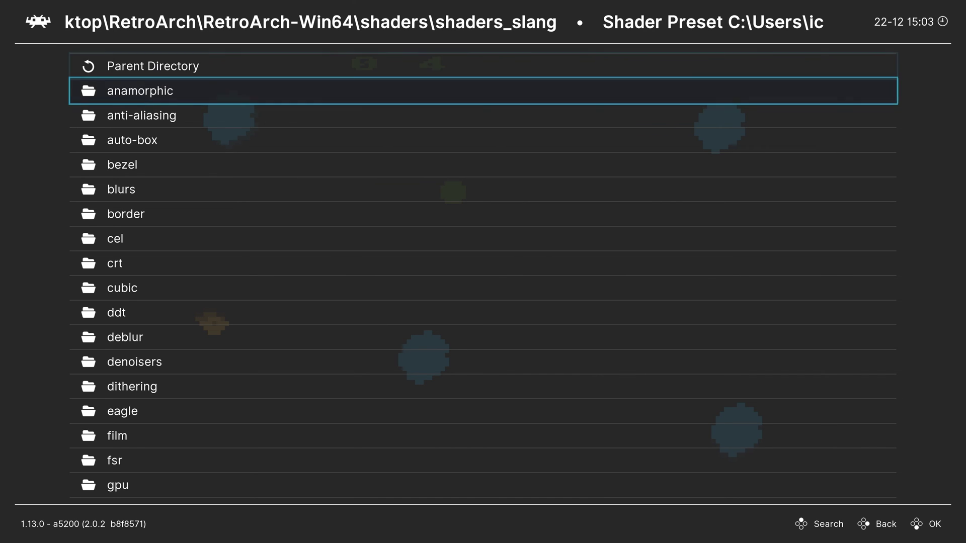
{"action": "key", "text": "Return"}
{"action": "key", "text": "Down"}
{"action": "key", "text": "Down"}
{"action": "key", "text": "Down"}
{"action": "key", "text": "Down"}
{"action": "key", "text": "Down"}
{"action": "key", "text": "Down"}
{"action": "key", "text": "Down"}
{"action": "key", "text": "Down"}
{"action": "key", "text": "Down"}
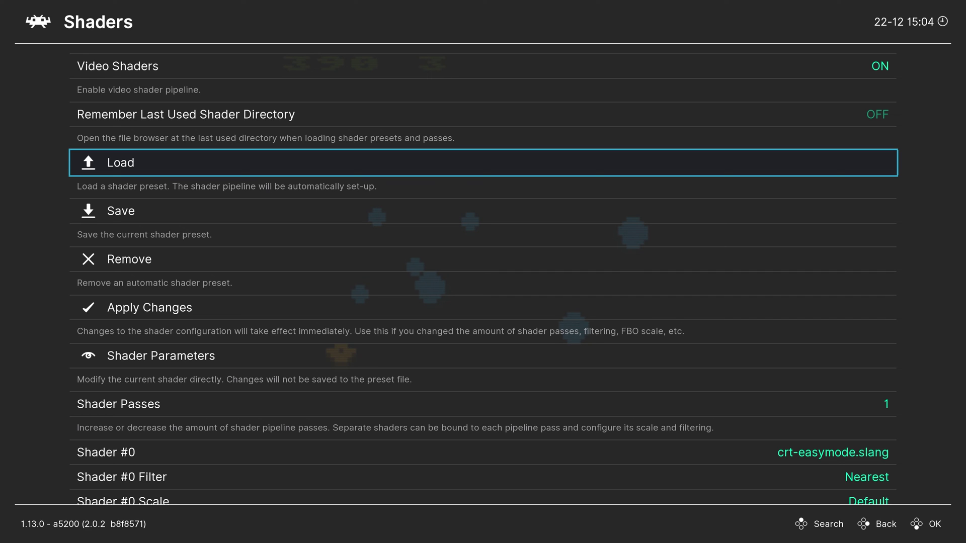
Step: Save the current shader settings as the core preset for a5200
{"action": "key", "text": "Down"}
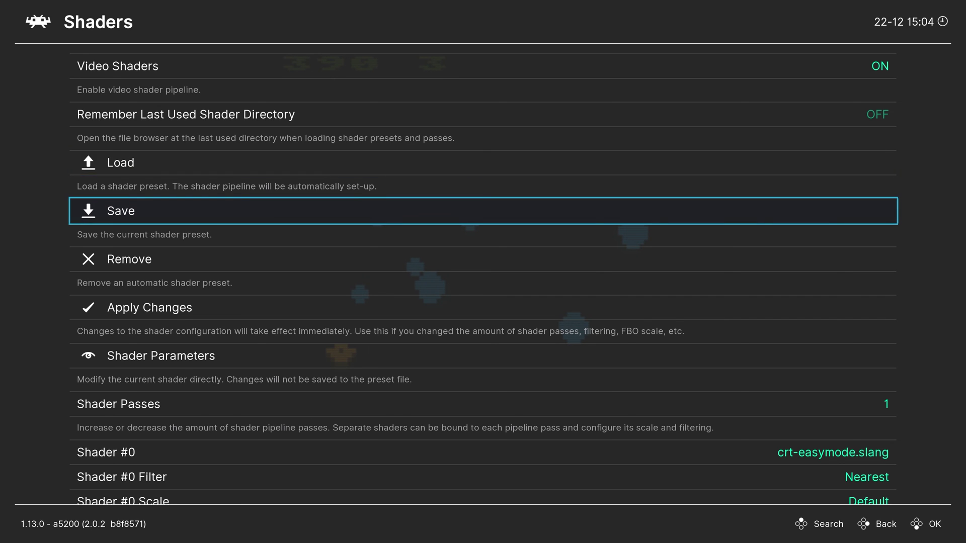
{"action": "key", "text": "Return"}
{"action": "key", "text": "Down"}
{"action": "key", "text": "Down"}
{"action": "key", "text": "Down"}
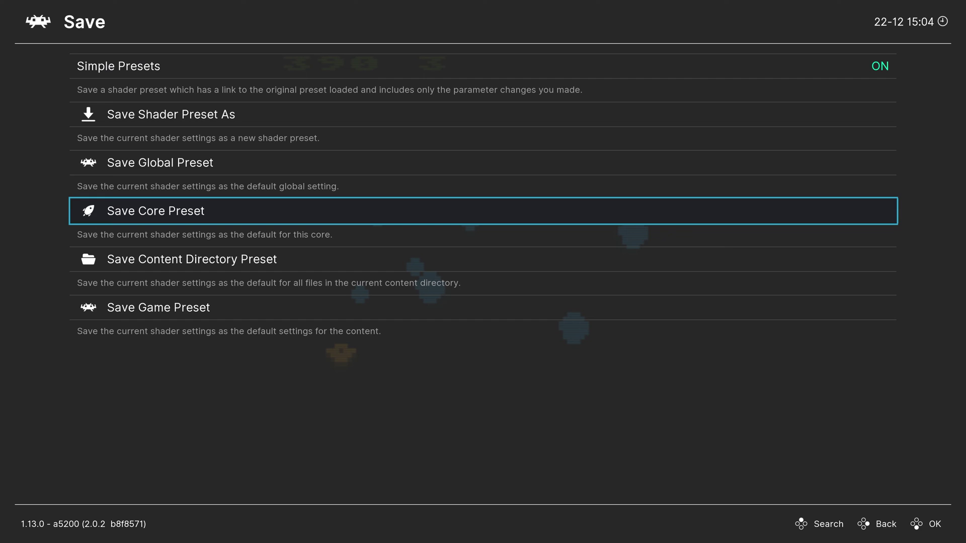
{"action": "key", "text": "Return"}
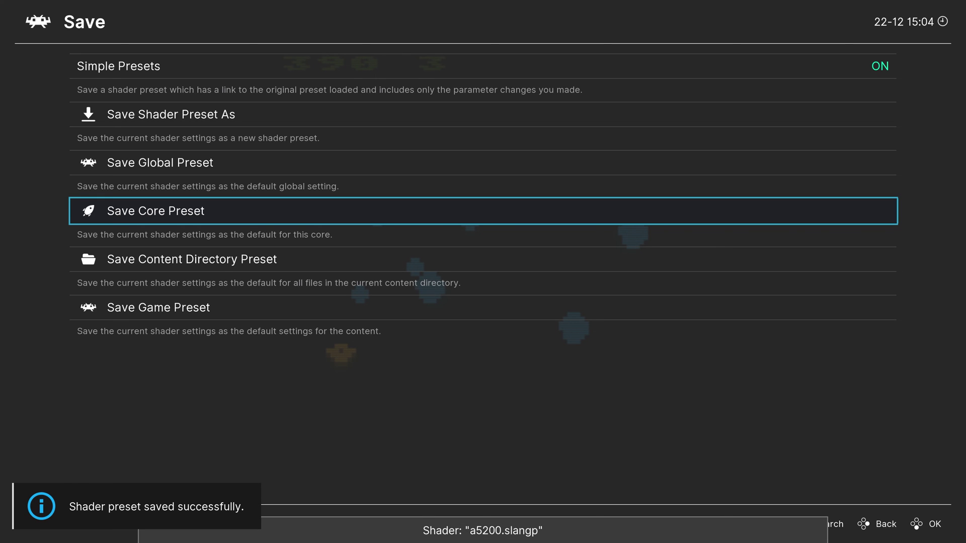